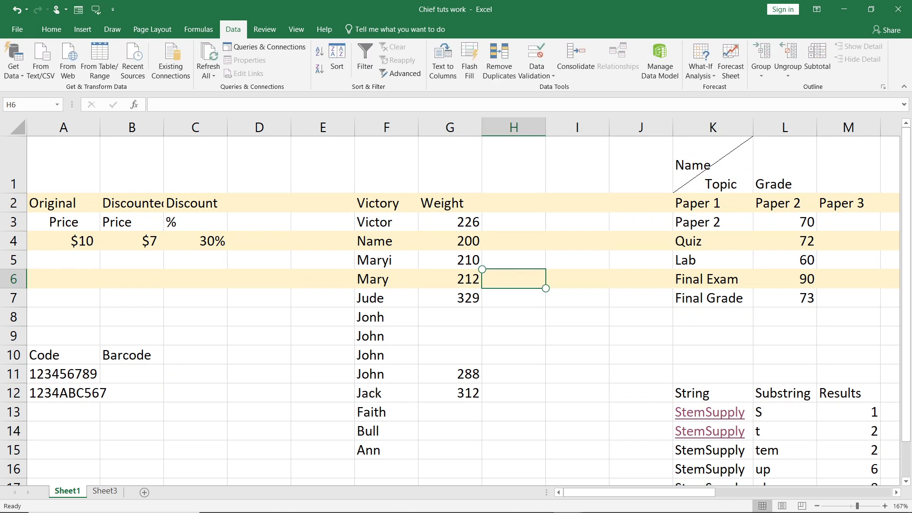
Re-enter the existing code in A11 as text, keeping 123456789
{"action": "scroll", "coordinate": [456, 304], "scroll_direction": "down", "scroll_amount": 4}
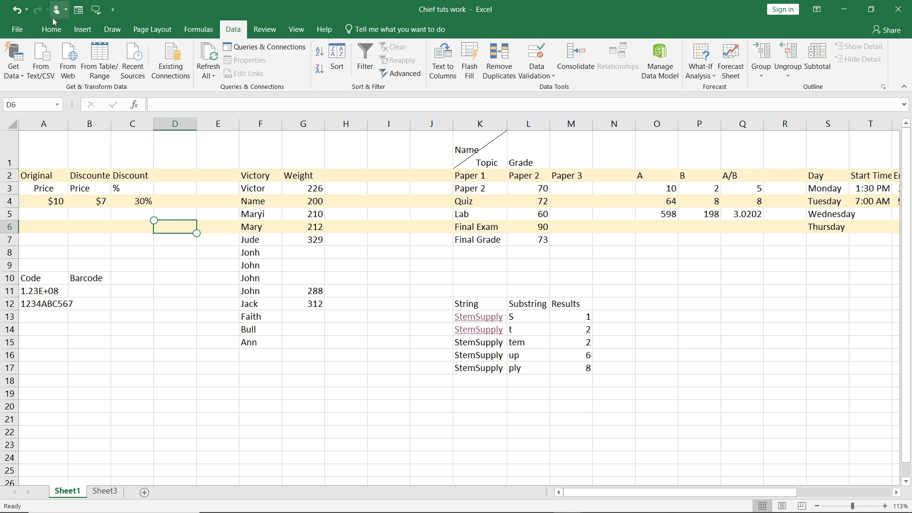
{"action": "left_click", "coordinate": [56, 34]}
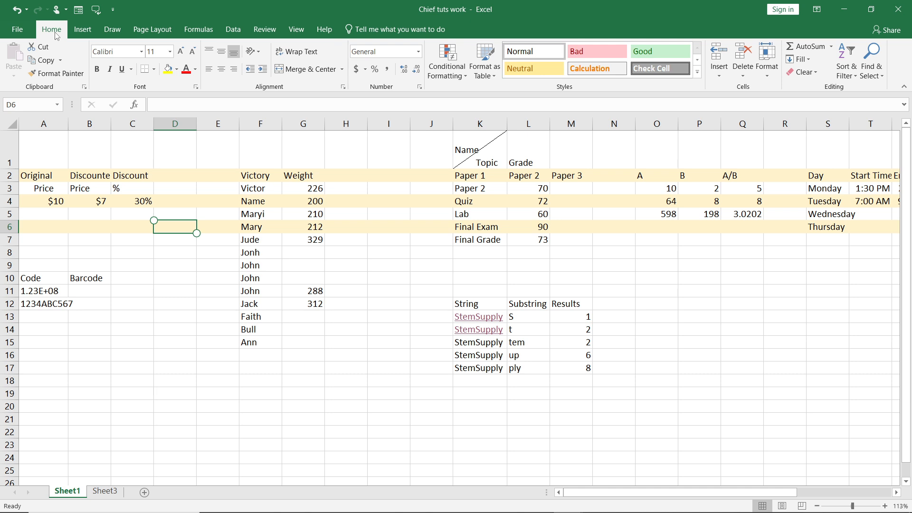
{"action": "left_click", "coordinate": [66, 292]}
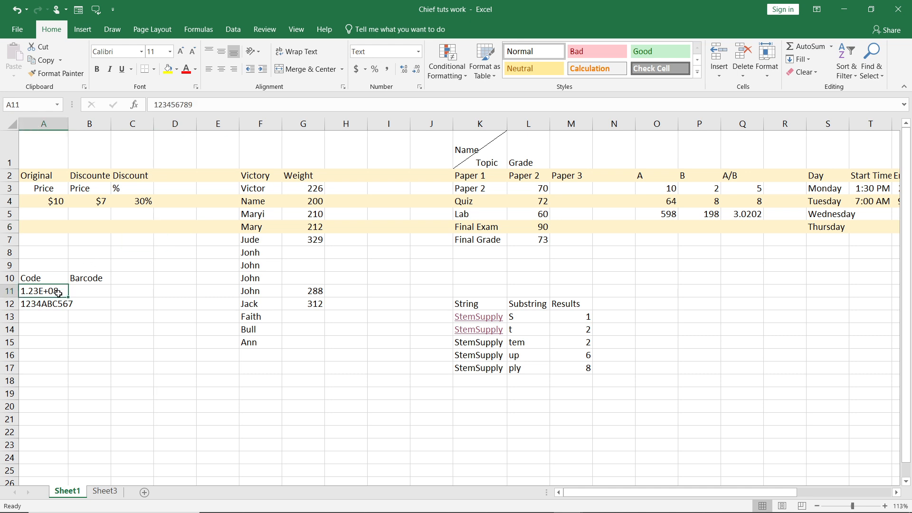
{"action": "left_click", "coordinate": [175, 104]}
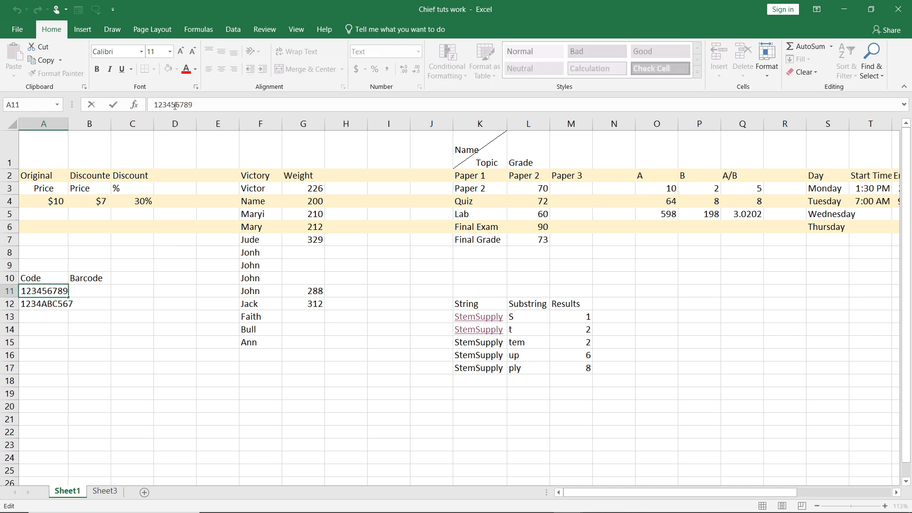
{"action": "left_click", "coordinate": [159, 315]}
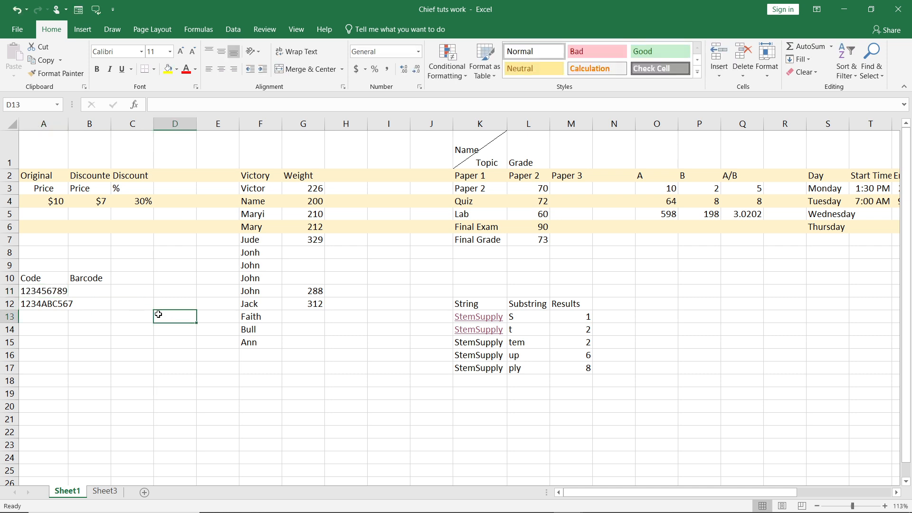
{"action": "scroll", "coordinate": [158, 314], "scroll_direction": "up", "scroll_amount": 6}
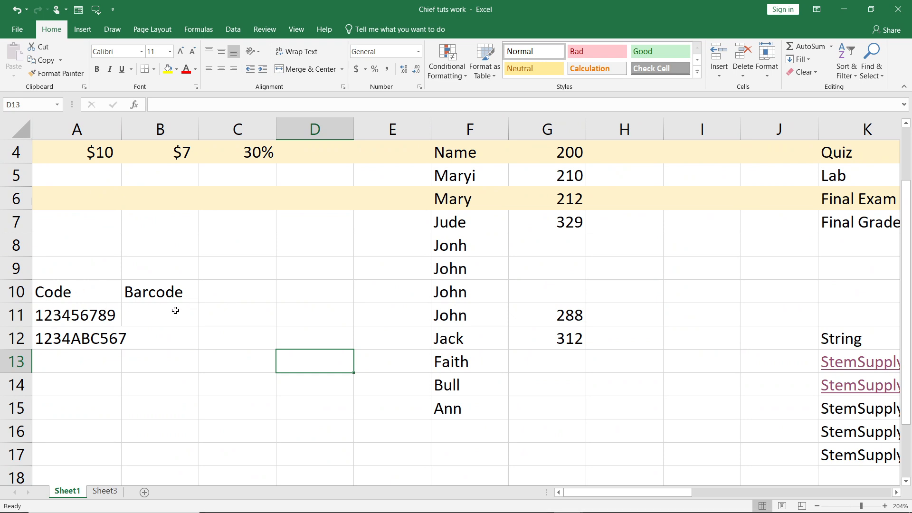
Format the Code and Barcode range A10:B12 with the Text number category
{"action": "left_click", "coordinate": [43, 291]}
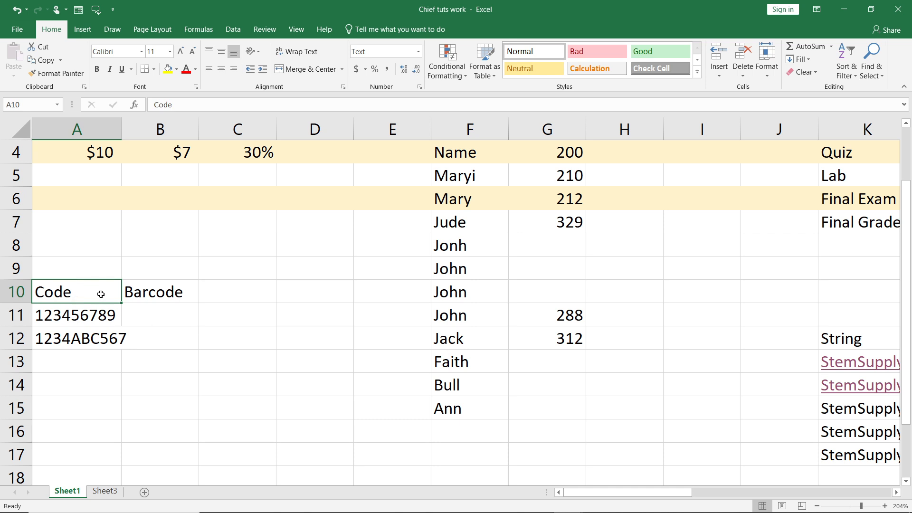
{"action": "left_click_drag", "start_coordinate": [101, 294], "coordinate": [158, 337]}
{"action": "right_click", "coordinate": [158, 336]}
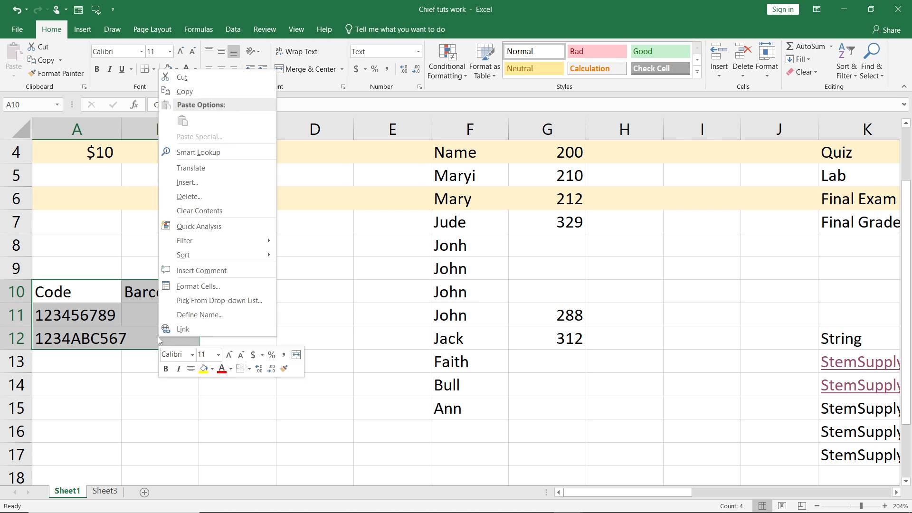
{"action": "left_click", "coordinate": [211, 287]}
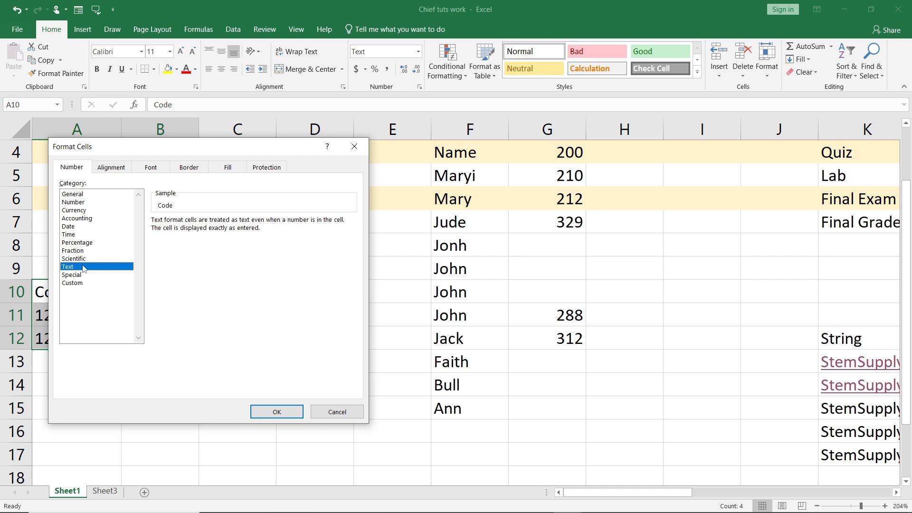
{"action": "left_click", "coordinate": [277, 412]}
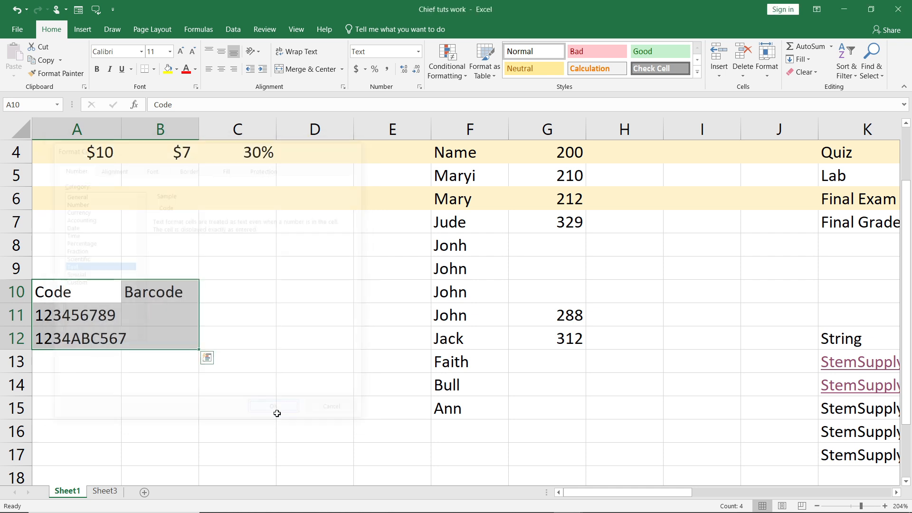
{"action": "left_click", "coordinate": [304, 320]}
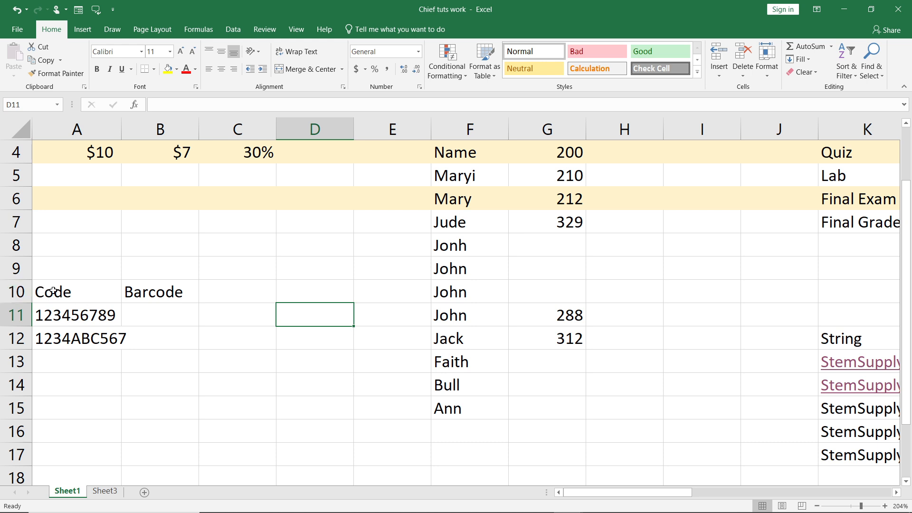
Enter the formula ="("&A11&")" in the first Barcode cell, B11
{"action": "left_click", "coordinate": [171, 312]}
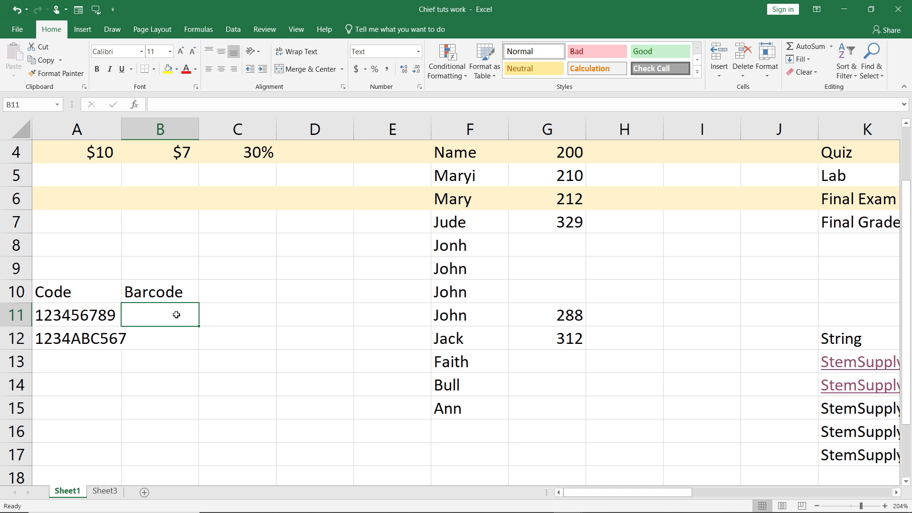
{"action": "type", "text": "="}
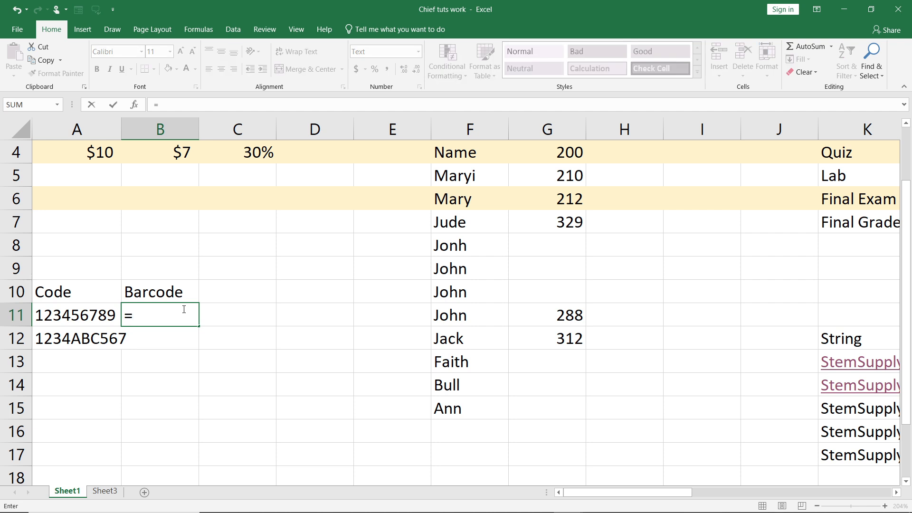
{"action": "type", "text": "\"(\"&"}
{"action": "type", "text": "A11"}
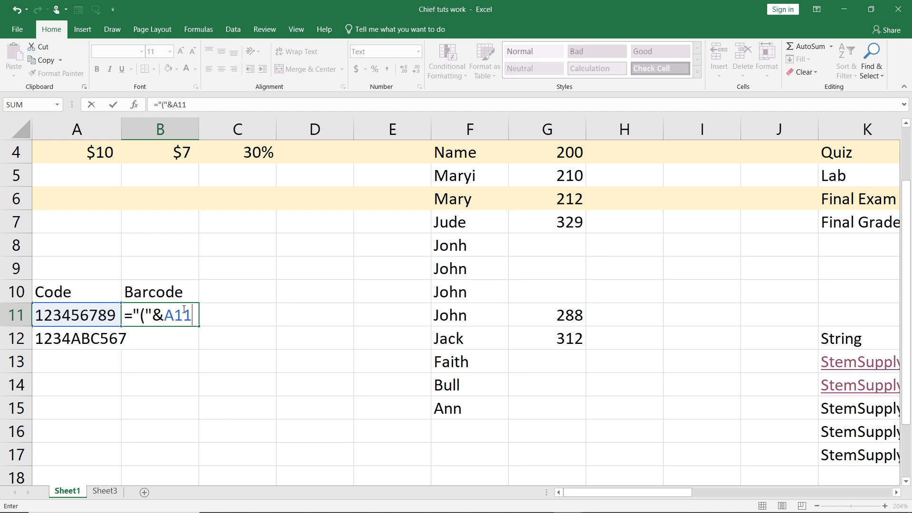
{"action": "type", "text": "&\")\""}
{"action": "key", "text": "Return"}
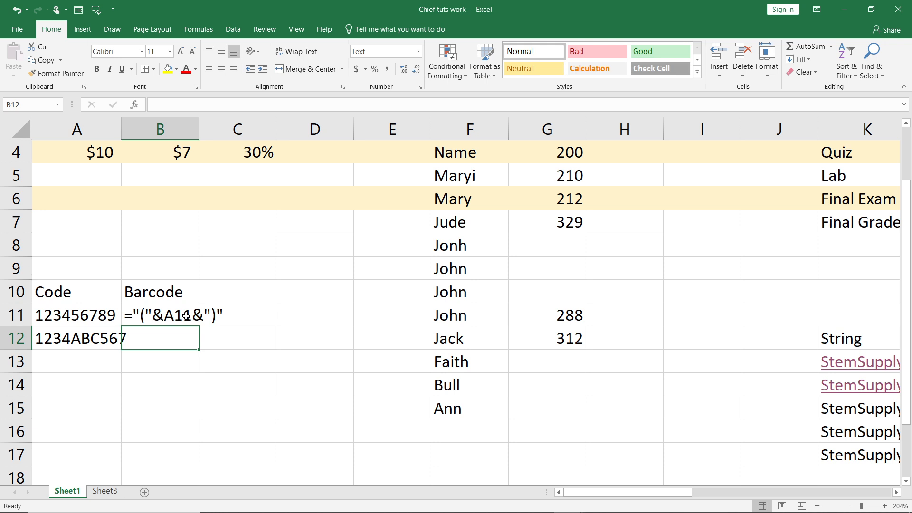
Examine the formula entered in B11 and the cells around it
{"action": "left_click", "coordinate": [186, 316]}
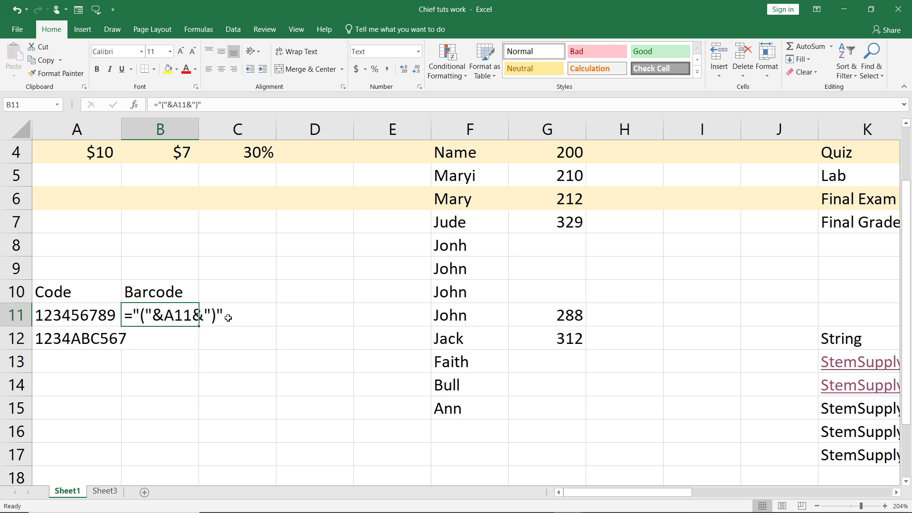
{"action": "left_click", "coordinate": [214, 318]}
{"action": "left_click", "coordinate": [171, 318]}
{"action": "left_click", "coordinate": [226, 315]}
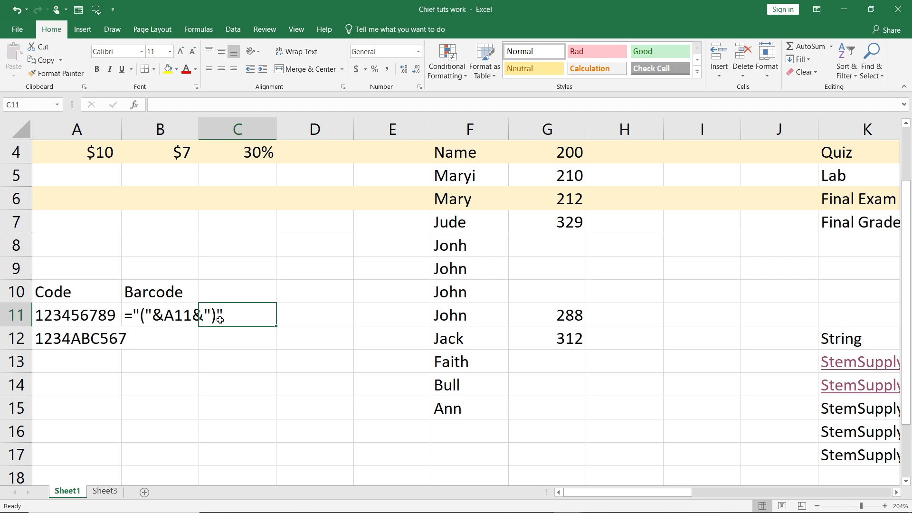
{"action": "key", "text": "Down"}
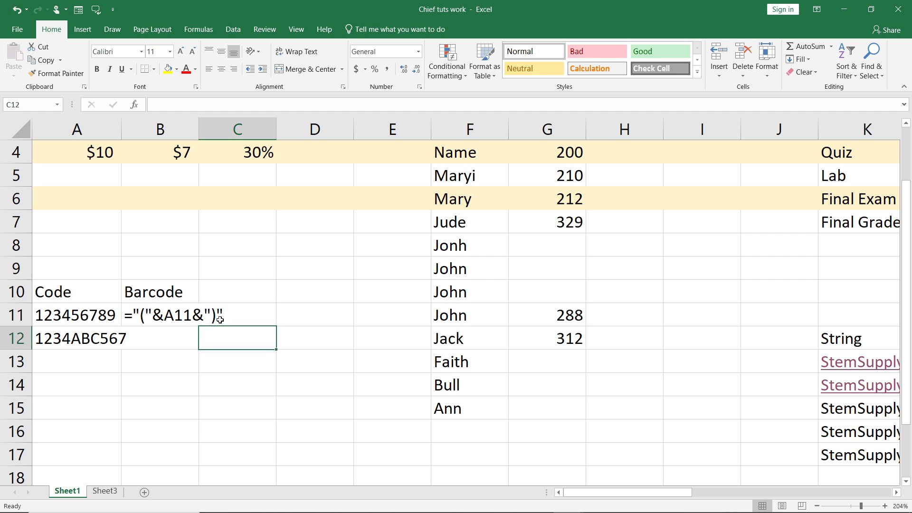
{"action": "left_click", "coordinate": [174, 315]}
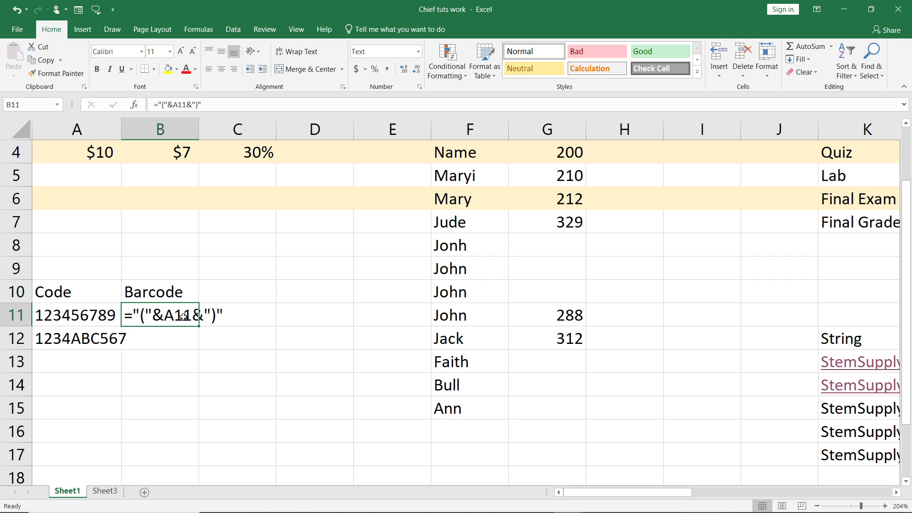
{"action": "key", "text": "Down"}
{"action": "key", "text": "Down"}
{"action": "key", "text": "Down"}
{"action": "key", "text": "Down"}
{"action": "key", "text": "Down"}
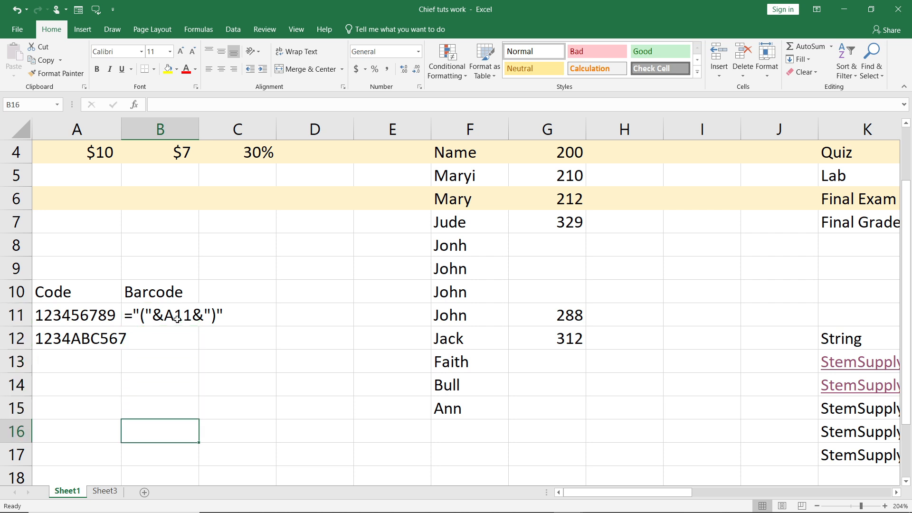
Try to edit the B11 formula by inserting a reference to B13 after A11&
{"action": "left_click", "coordinate": [178, 319]}
{"action": "double_click", "coordinate": [177, 319]}
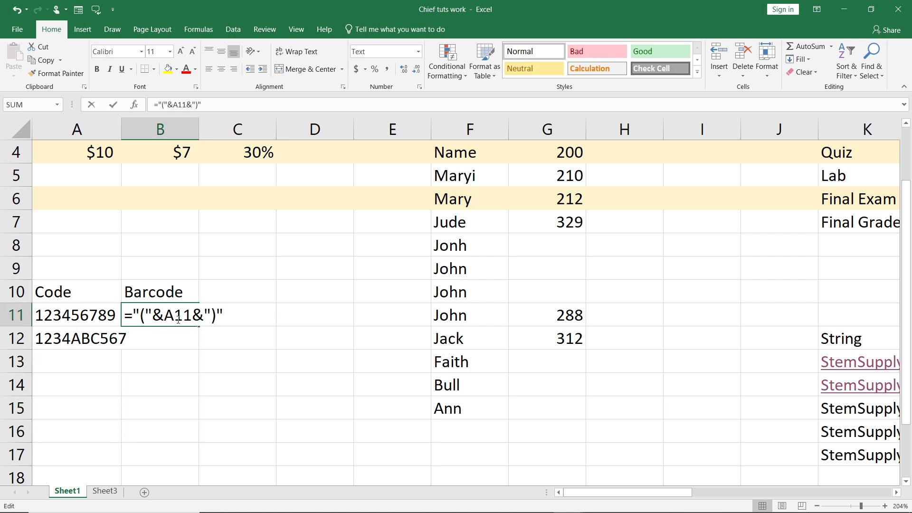
{"action": "left_click", "coordinate": [207, 325]}
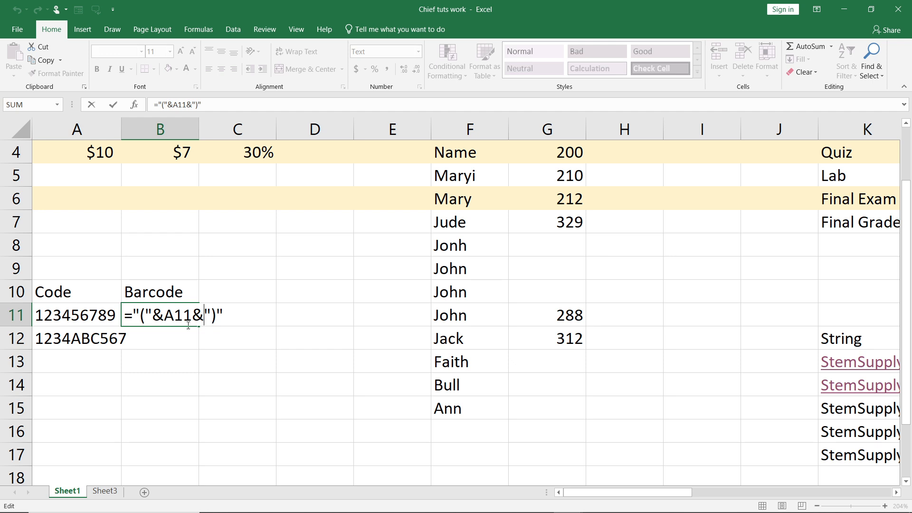
{"action": "left_click", "coordinate": [171, 359]}
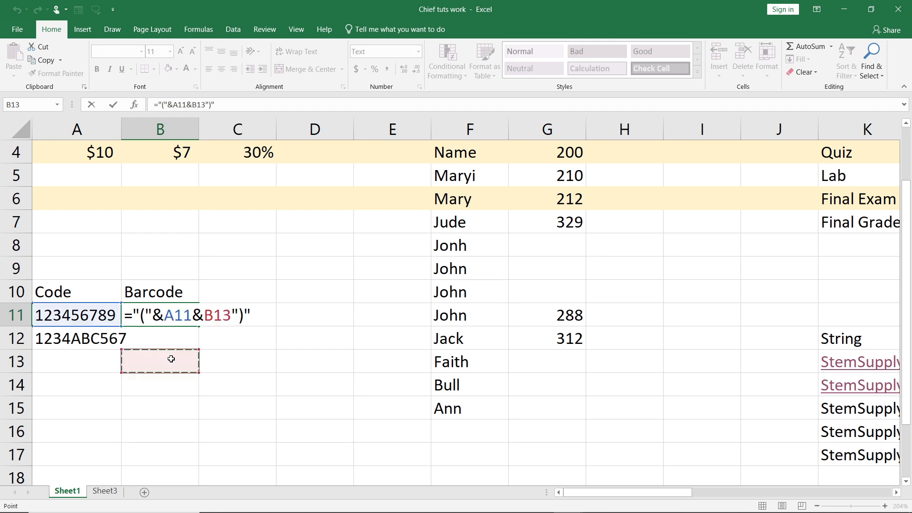
{"action": "left_click", "coordinate": [176, 317]}
{"action": "left_click", "coordinate": [177, 381]}
{"action": "key", "text": "BackSpace"}
{"action": "key", "text": "Escape"}
{"action": "left_click", "coordinate": [174, 310]}
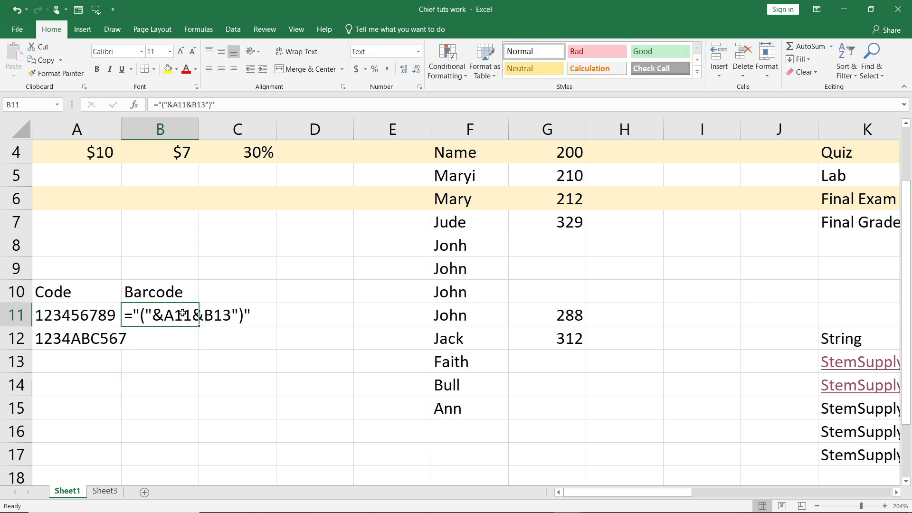
{"action": "key", "text": "Down"}
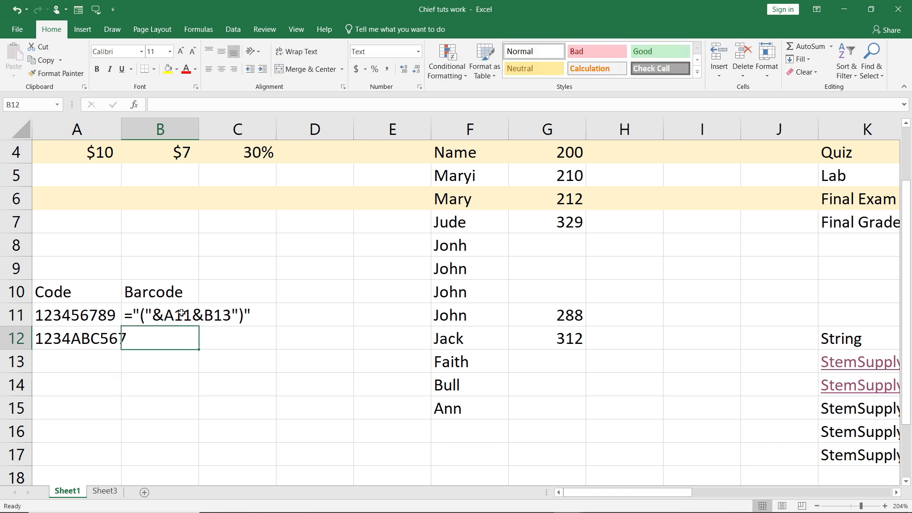
{"action": "left_click", "coordinate": [197, 316]}
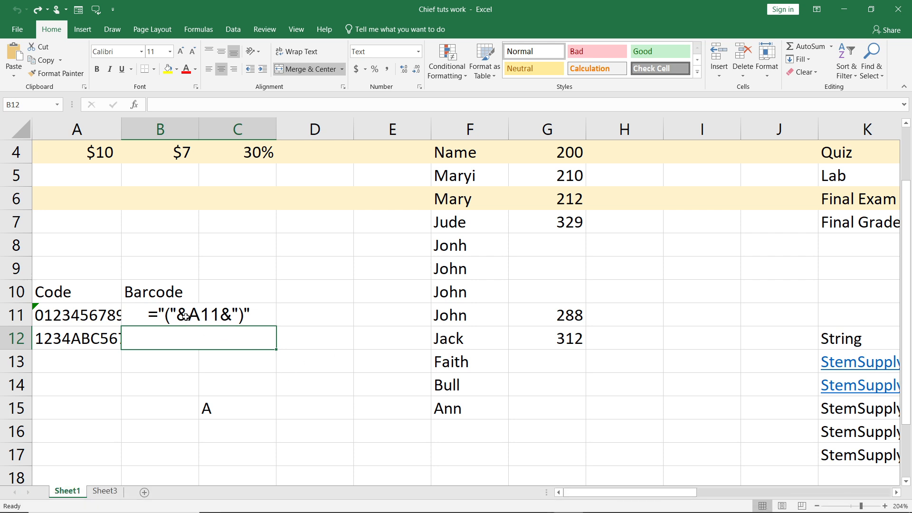
Apply the IDAutomationHC39M Free Version barcode font to the merged Barcode cell in row 11
{"action": "left_click", "coordinate": [213, 311]}
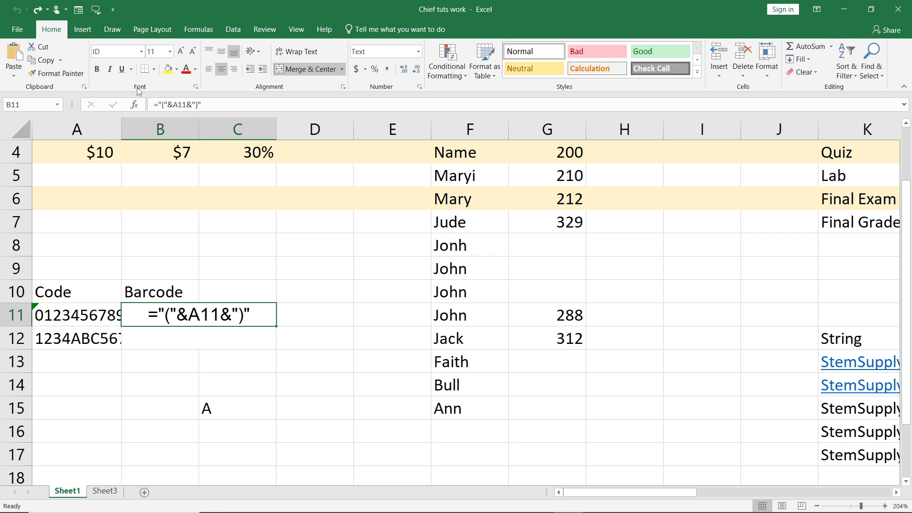
{"action": "left_click", "coordinate": [142, 51]}
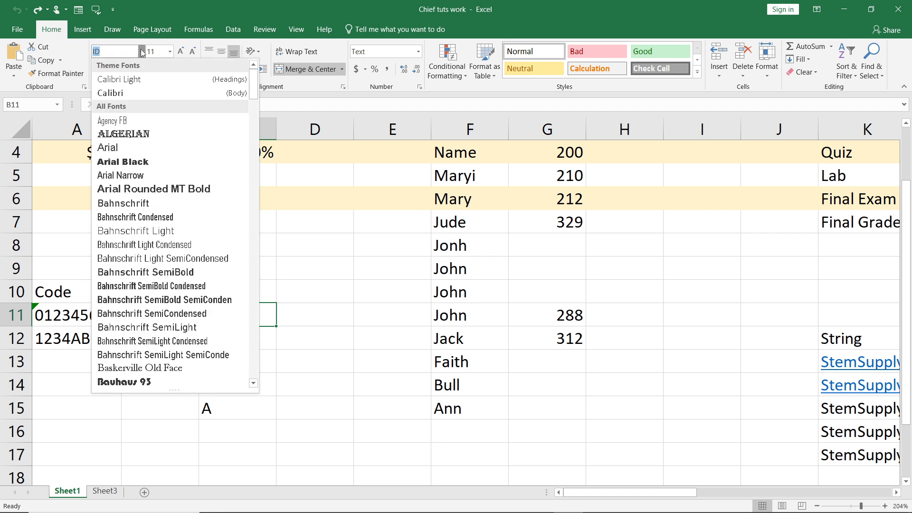
{"action": "scroll", "coordinate": [145, 166], "scroll_direction": "down", "scroll_amount": 20}
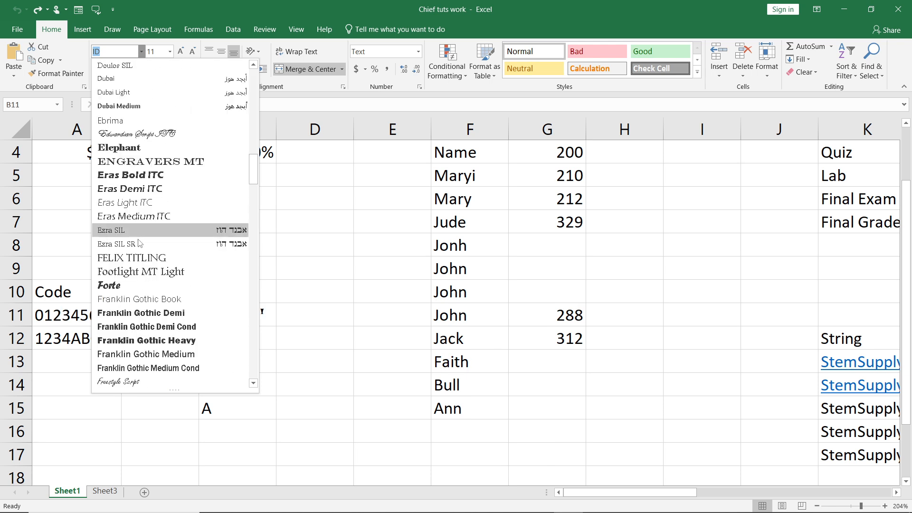
{"action": "scroll", "coordinate": [140, 243], "scroll_direction": "down", "scroll_amount": 5}
{"action": "scroll", "coordinate": [169, 212], "scroll_direction": "down", "scroll_amount": 3}
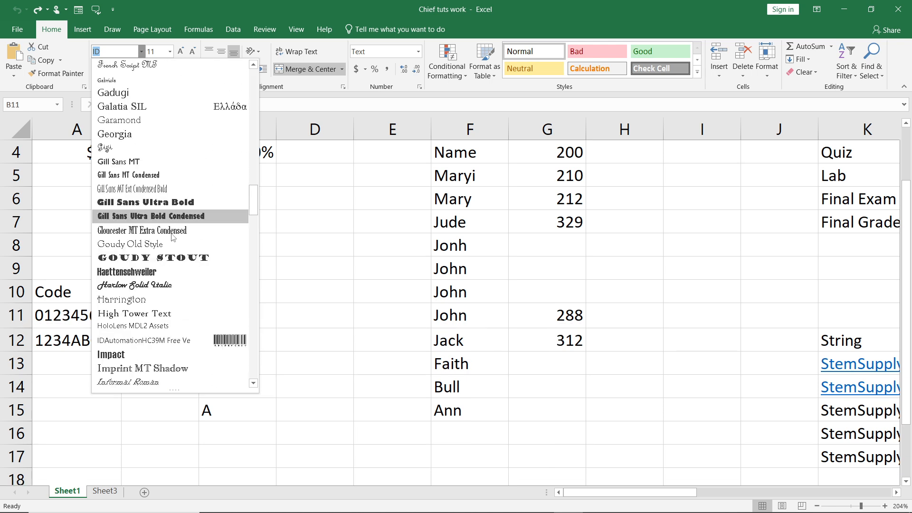
{"action": "scroll", "coordinate": [172, 237], "scroll_direction": "down", "scroll_amount": 3}
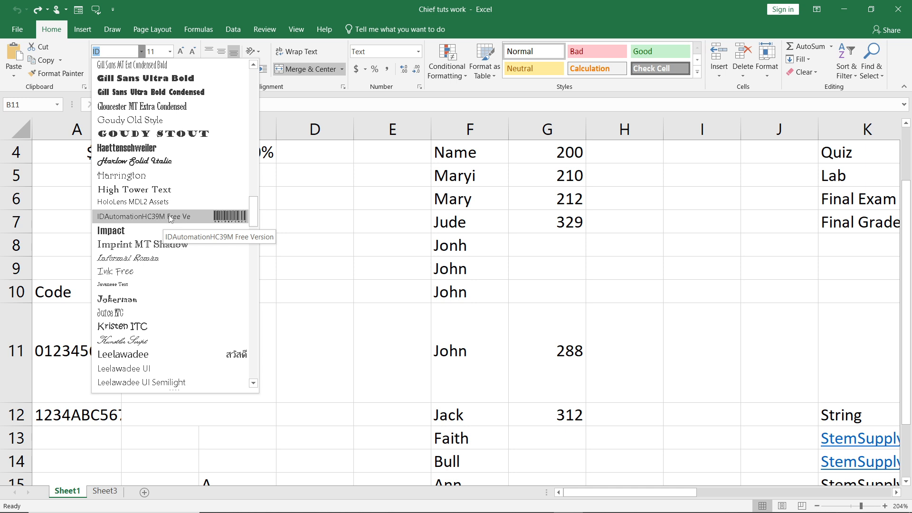
{"action": "left_click", "coordinate": [168, 214]}
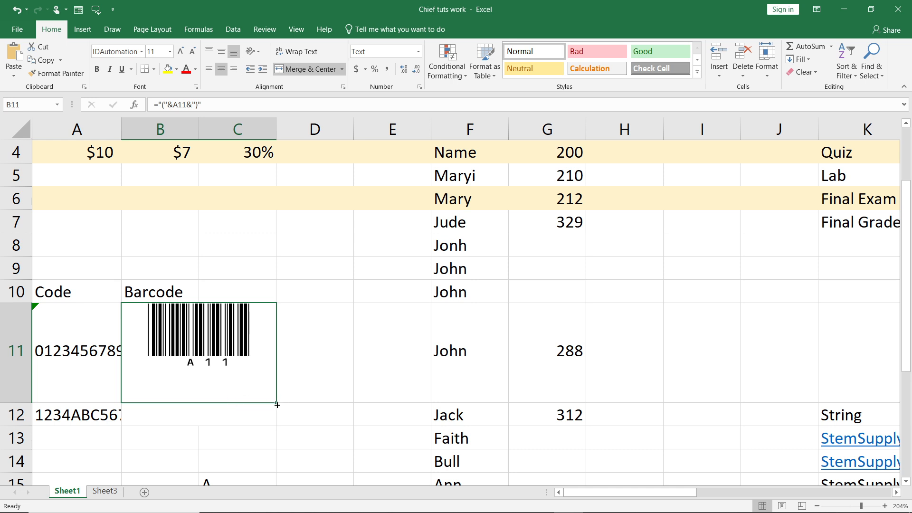
Fill the row 11 barcode down to row 12 and check the copied cell B12 against its code
{"action": "left_click_drag", "start_coordinate": [277, 405], "coordinate": [277, 420]}
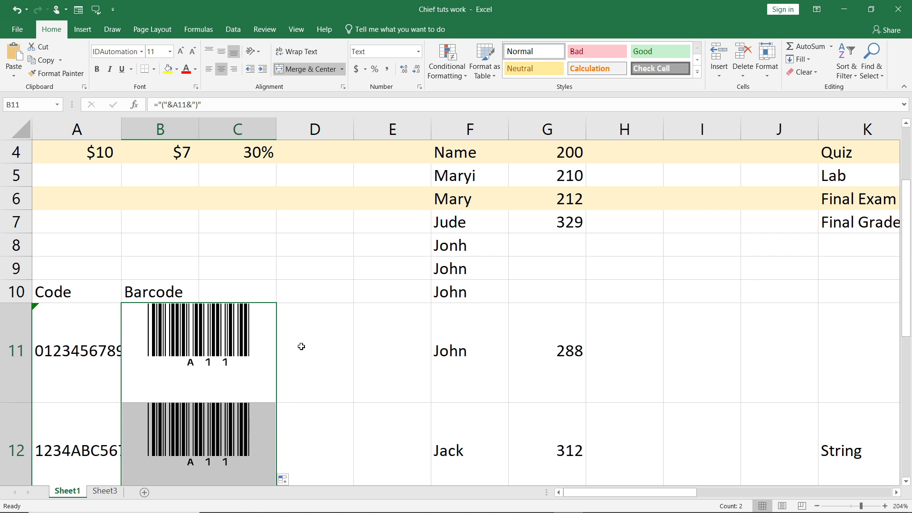
{"action": "scroll", "coordinate": [295, 330], "scroll_direction": "down", "scroll_amount": 3}
{"action": "scroll", "coordinate": [111, 287], "scroll_direction": "up", "scroll_amount": 2}
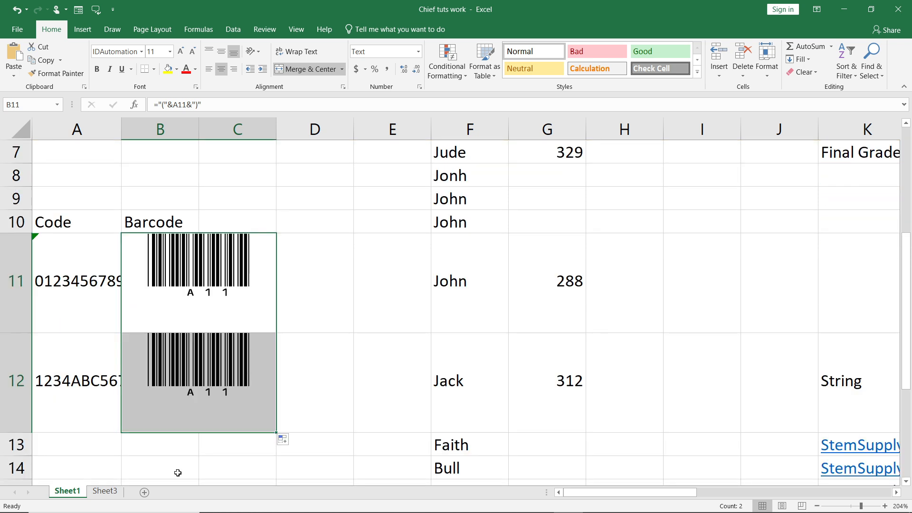
{"action": "left_click", "coordinate": [68, 364]}
{"action": "left_click", "coordinate": [194, 388]}
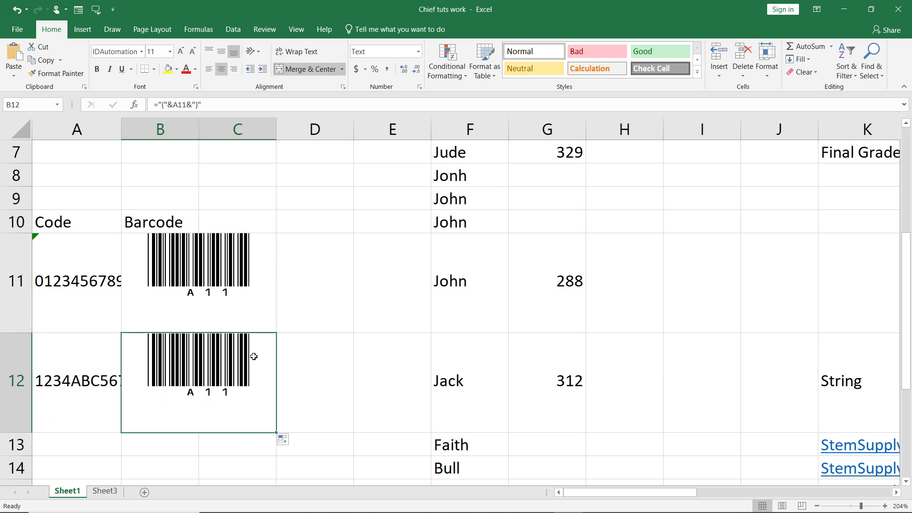
Compare the barcode formulas in B11 and B12, and undo the fill of the barcode into row 12
{"action": "left_click", "coordinate": [236, 272]}
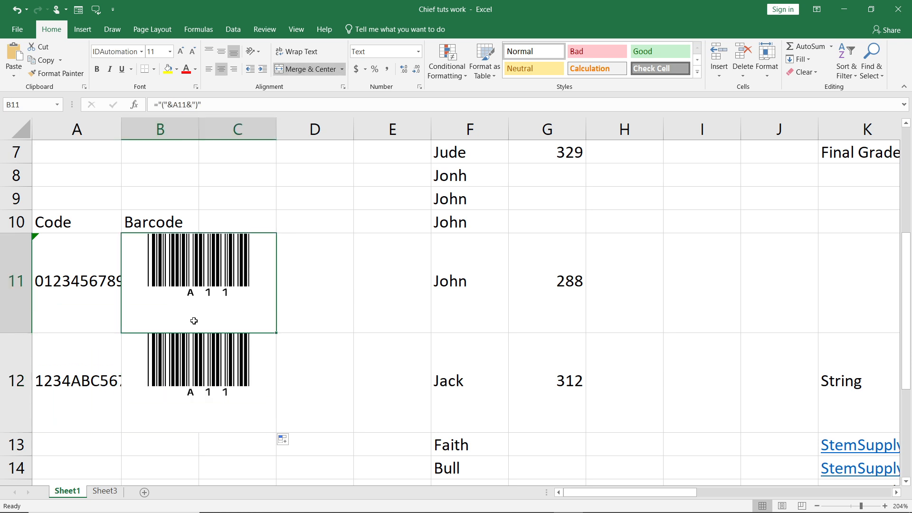
{"action": "left_click", "coordinate": [191, 361]}
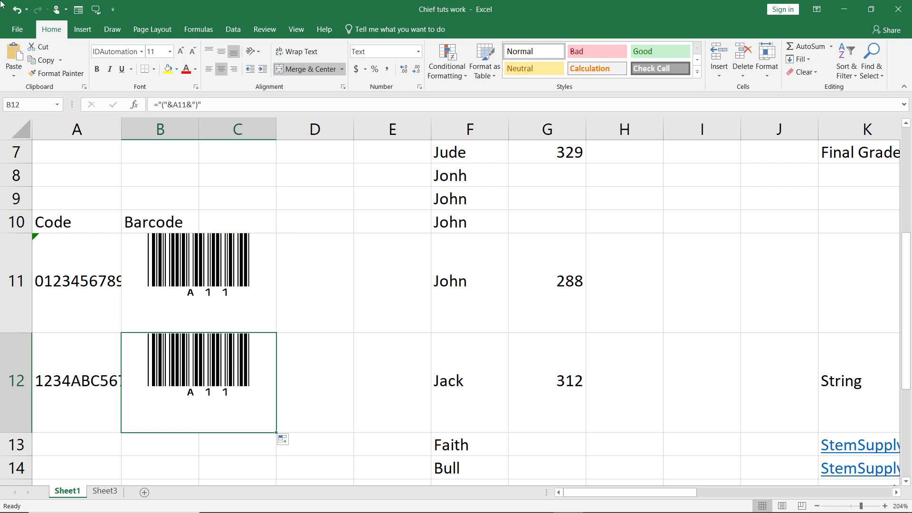
{"action": "left_click", "coordinate": [17, 10]}
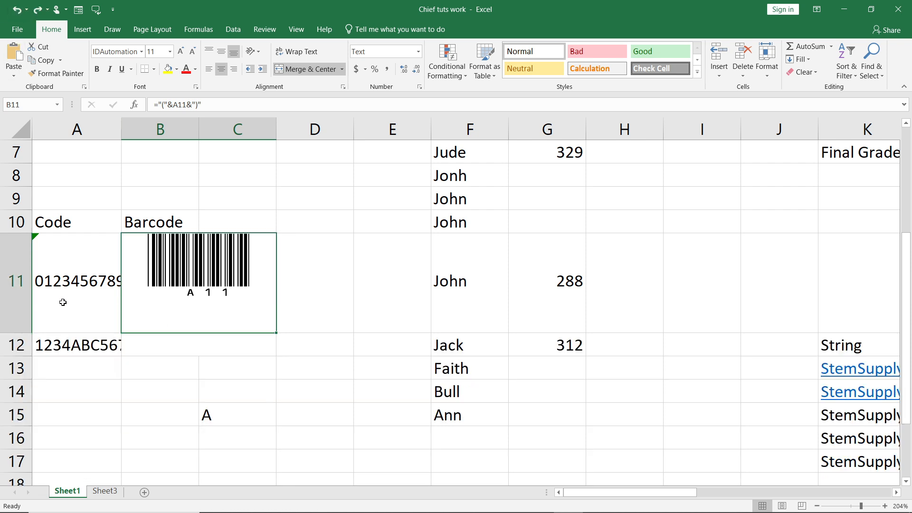
{"action": "left_click", "coordinate": [108, 354]}
{"action": "left_click", "coordinate": [177, 349]}
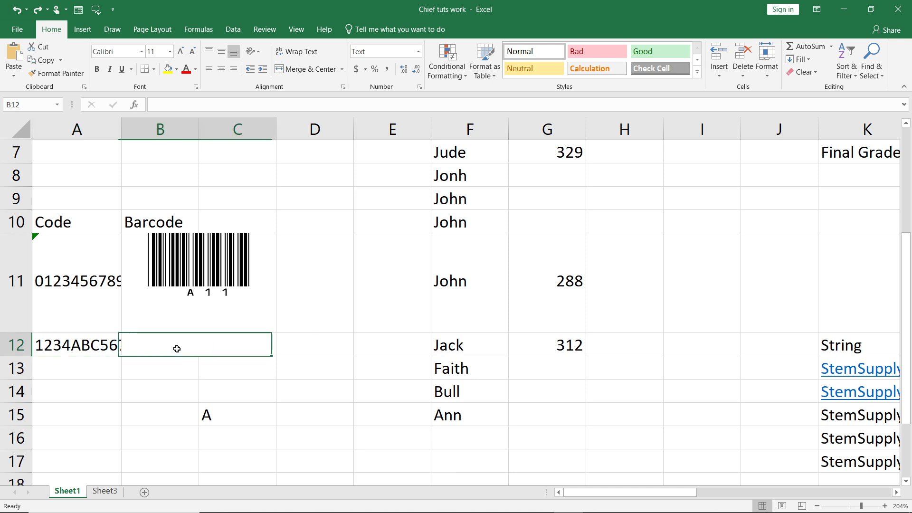
Try to copy the formula text of B11 into B12, and undo the edit this makes to B11
{"action": "left_click", "coordinate": [184, 277]}
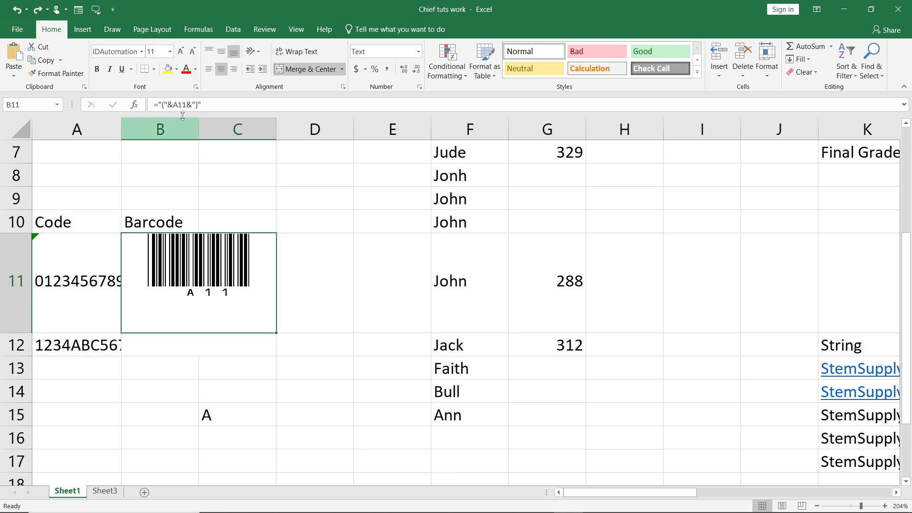
{"action": "left_click", "coordinate": [153, 105]}
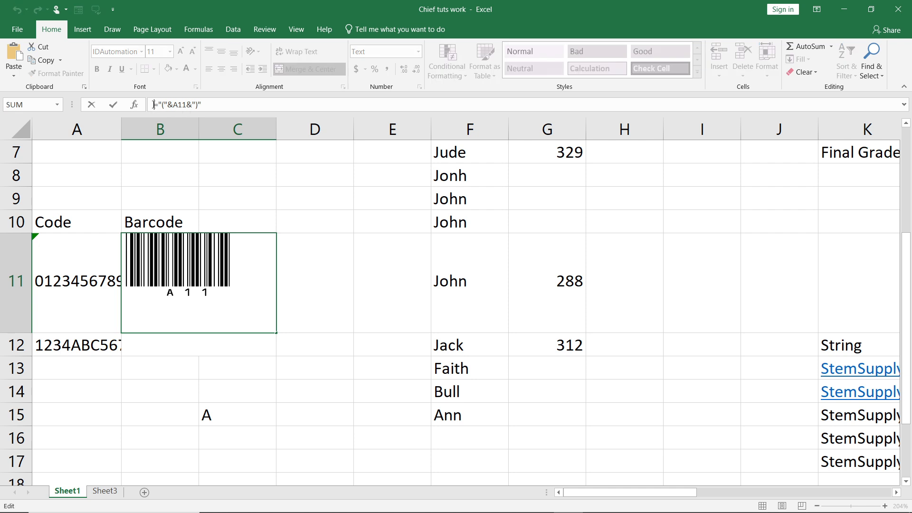
{"action": "left_click_drag", "start_coordinate": [154, 105], "coordinate": [210, 106]}
{"action": "key", "text": "ctrl+c"}
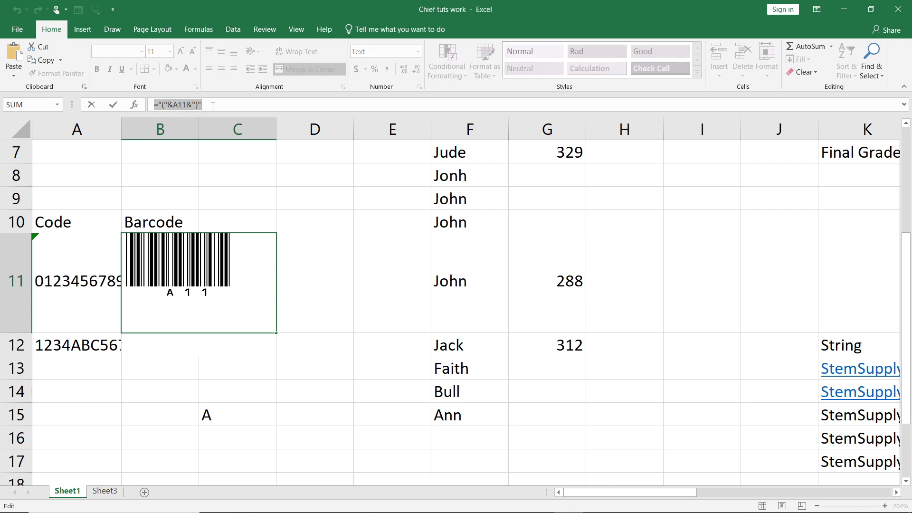
{"action": "type", "text": "="}
{"action": "left_click", "coordinate": [170, 348]}
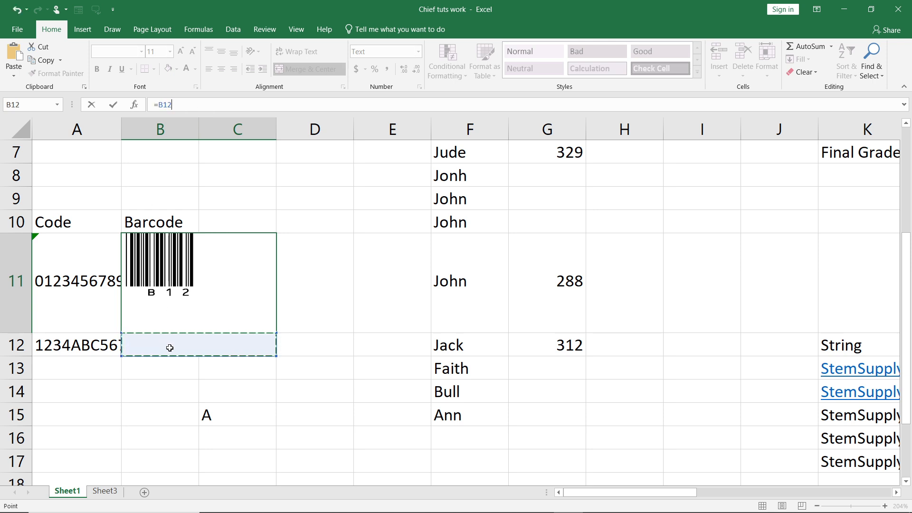
{"action": "key", "text": "ctrl+v"}
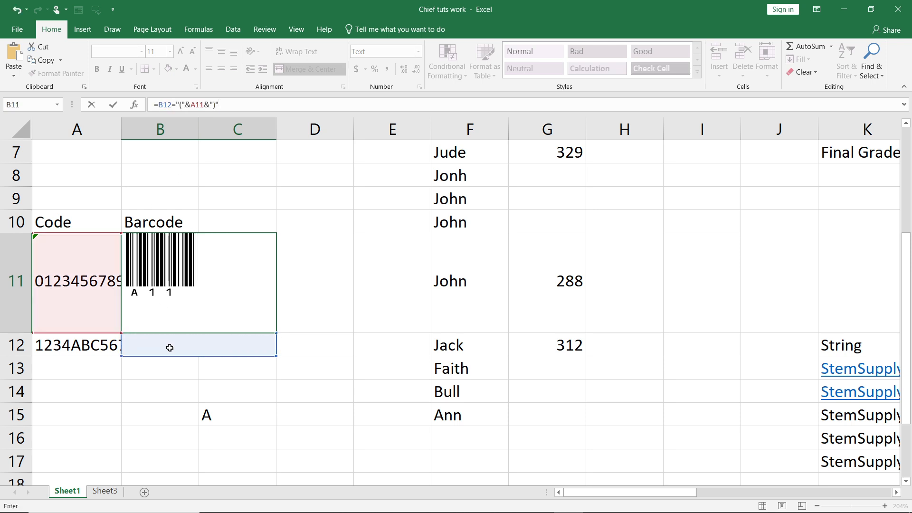
{"action": "left_click", "coordinate": [231, 368]}
{"action": "left_click", "coordinate": [154, 351]}
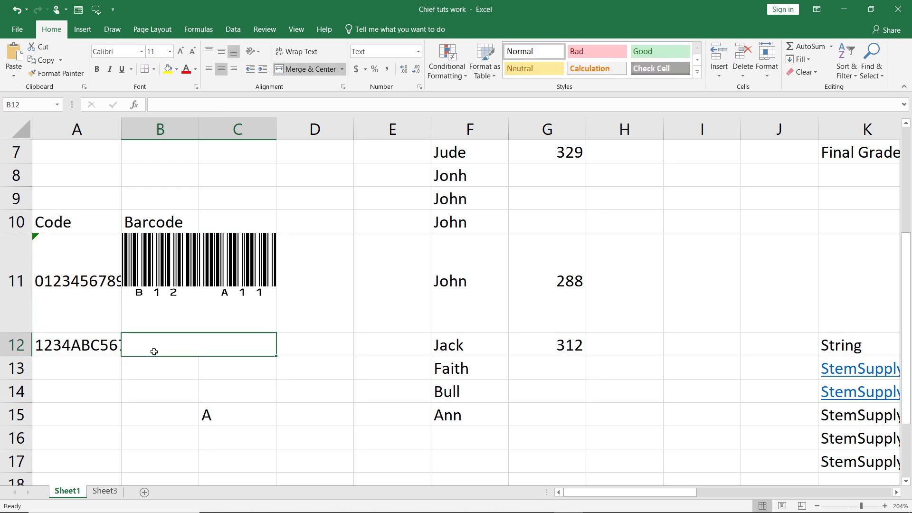
{"action": "left_click", "coordinate": [243, 292]}
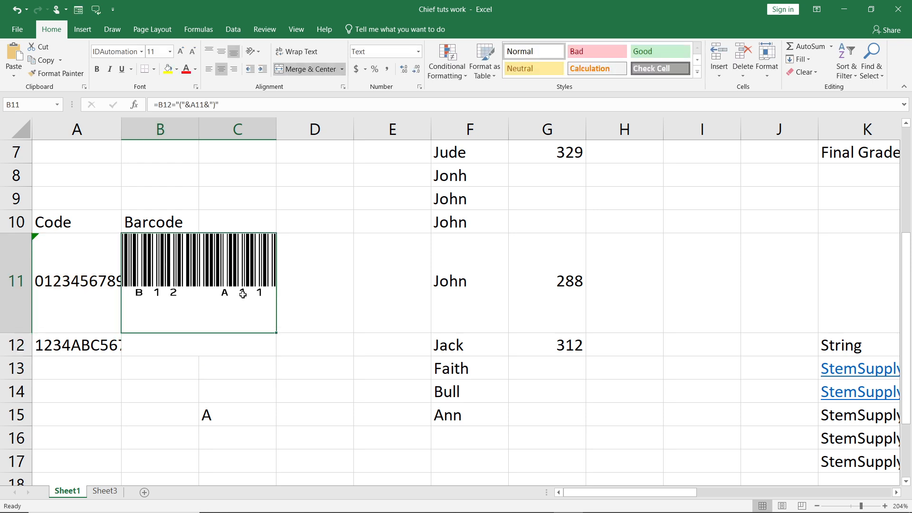
{"action": "left_click", "coordinate": [16, 12]}
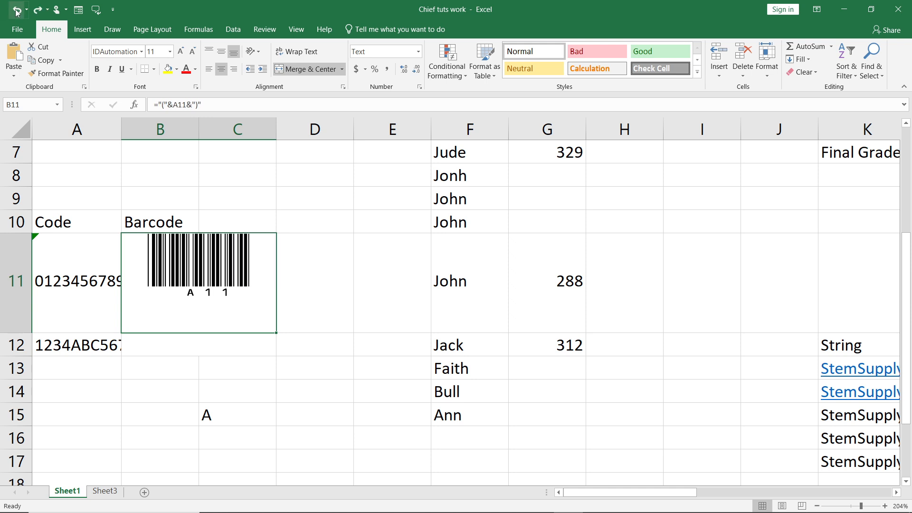
Try to paste the copied formula into the merged Barcode cell in row 12
{"action": "left_click", "coordinate": [170, 348]}
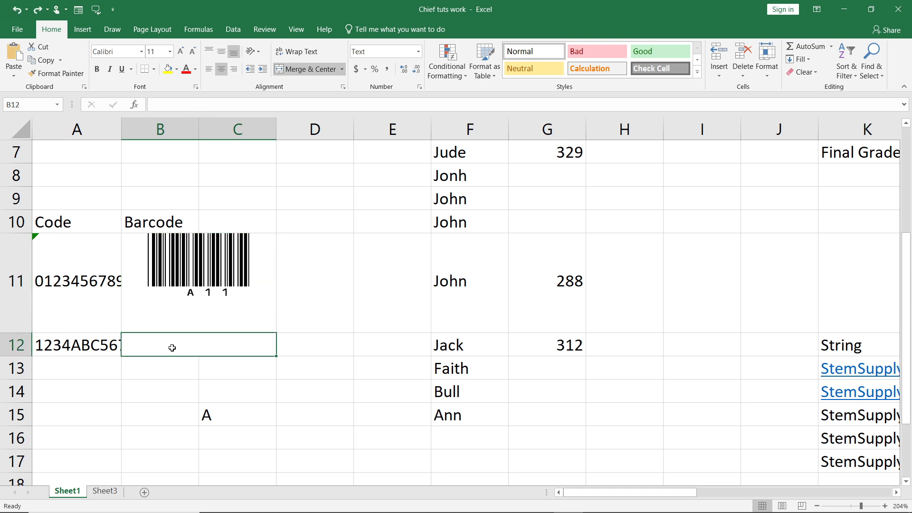
{"action": "key", "text": "ctrl+v"}
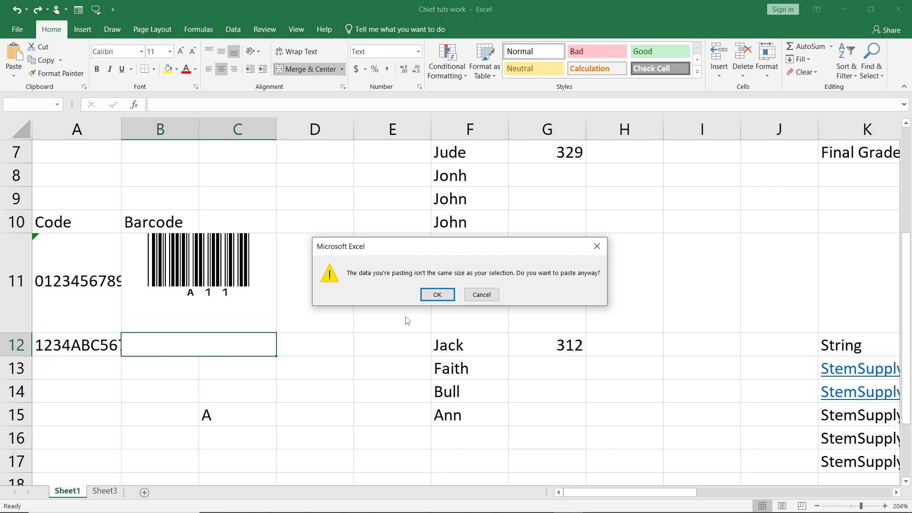
{"action": "left_click", "coordinate": [597, 246]}
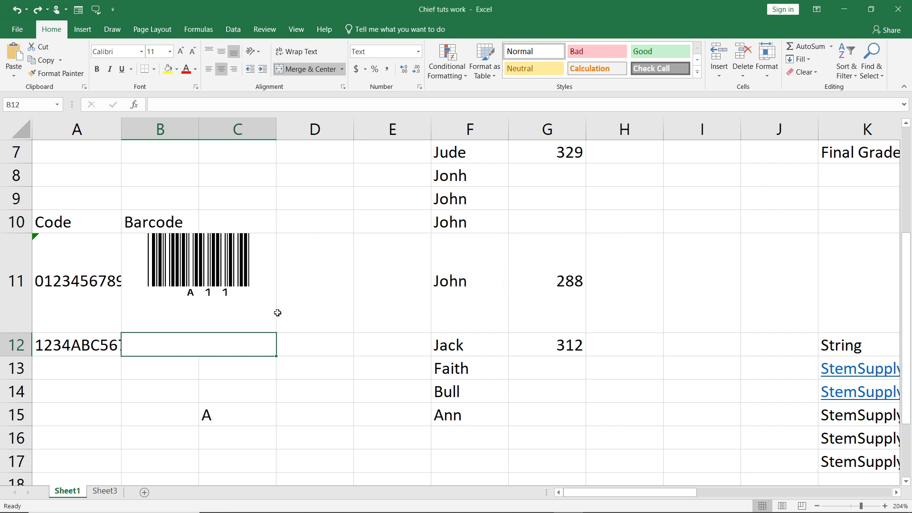
{"action": "key", "text": "ctrl+v"}
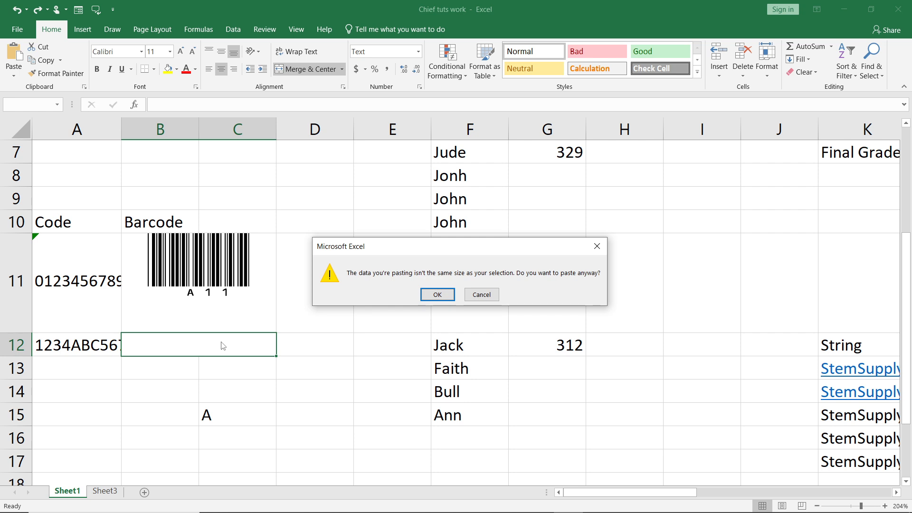
{"action": "left_click", "coordinate": [438, 295]}
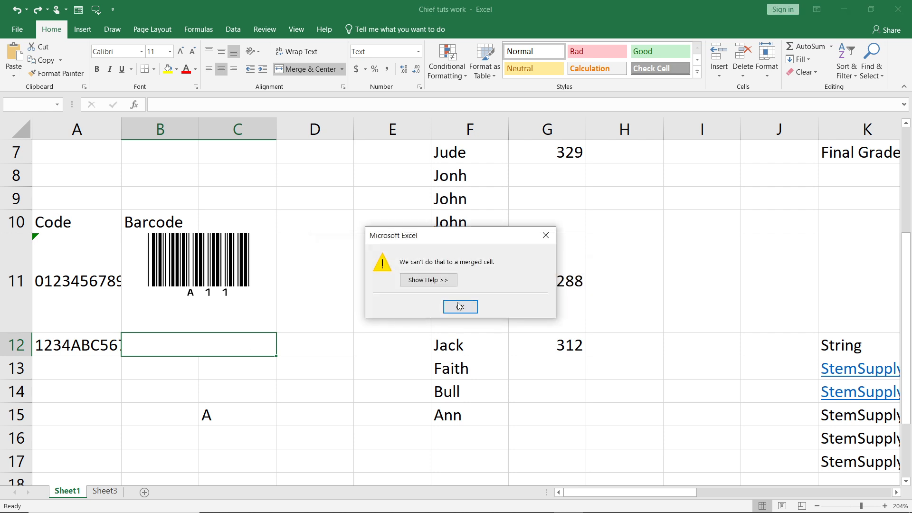
{"action": "left_click", "coordinate": [545, 236]}
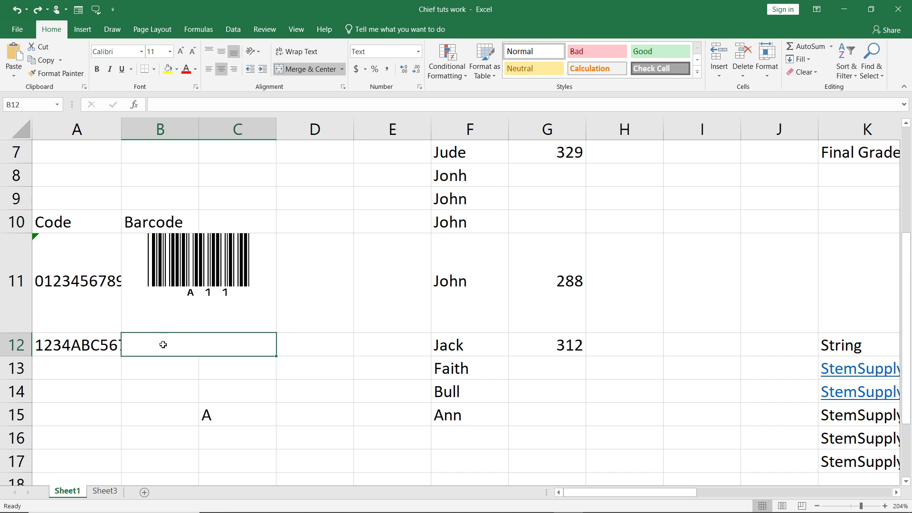
Enter the formula ="("&A12&")" in the merged Barcode cell in row 12
{"action": "type", "text": "="}
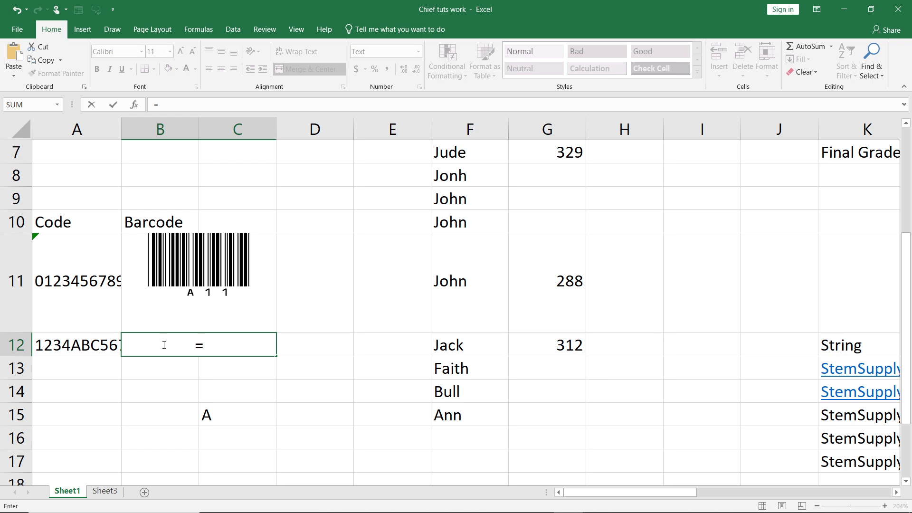
{"action": "type", "text": "\"(\"&A12"}
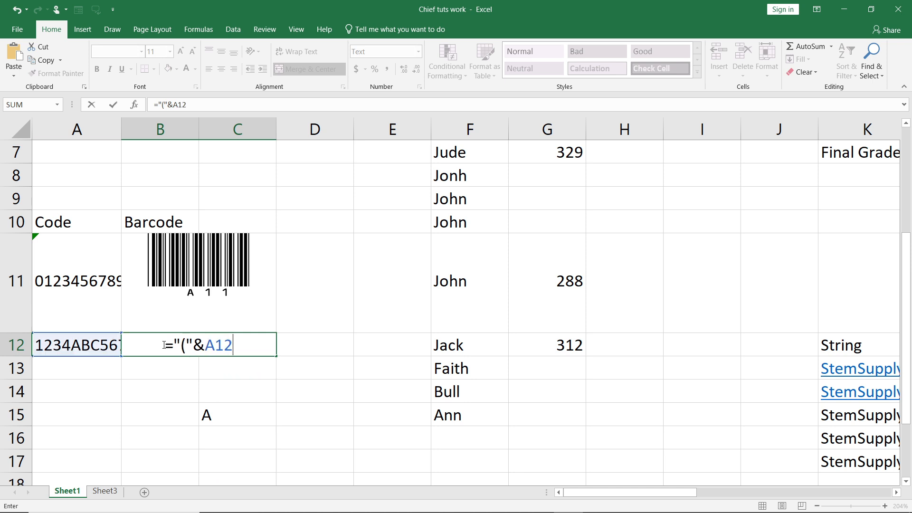
{"action": "type", "text": "*"}
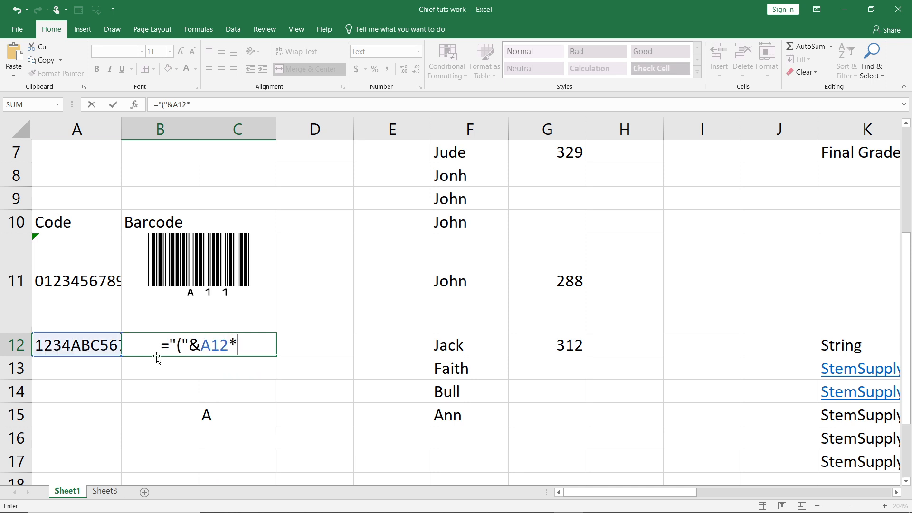
{"action": "key", "text": "BackSpace"}
{"action": "type", "text": "&"}
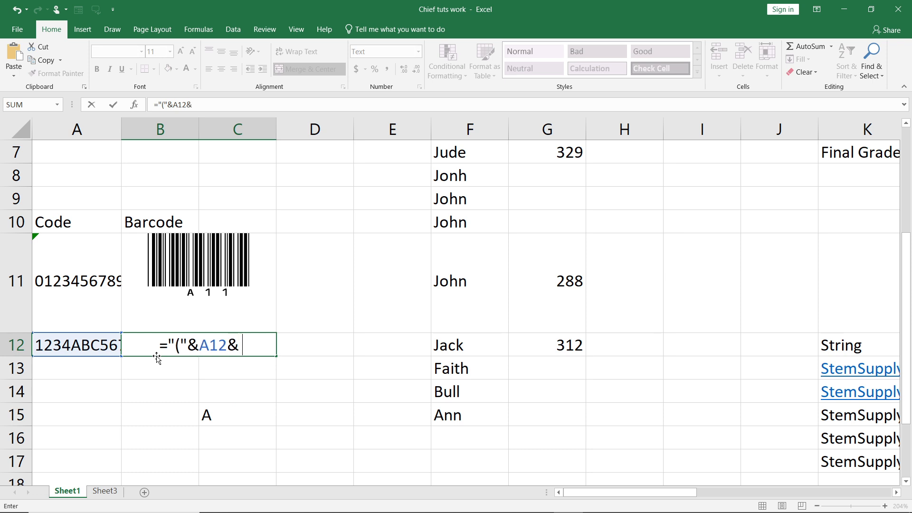
{"action": "type", "text": "\""}
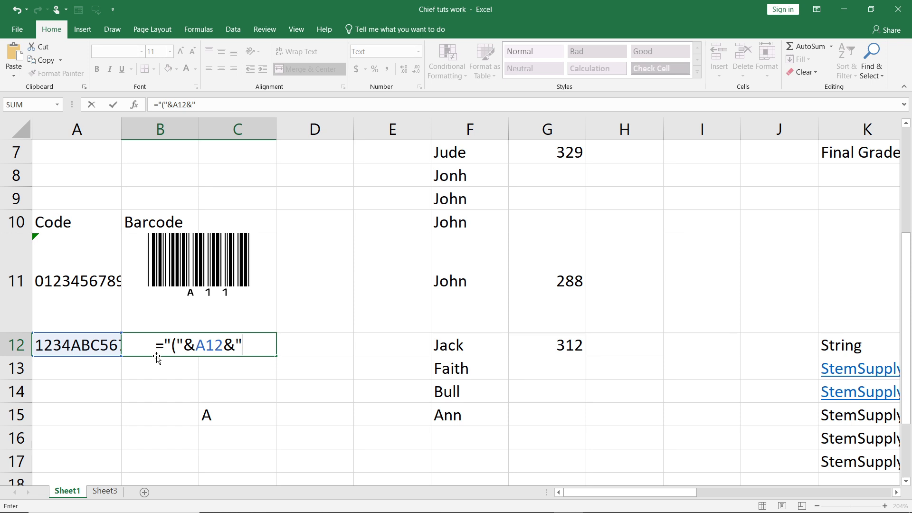
{"action": "type", "text": ")\""}
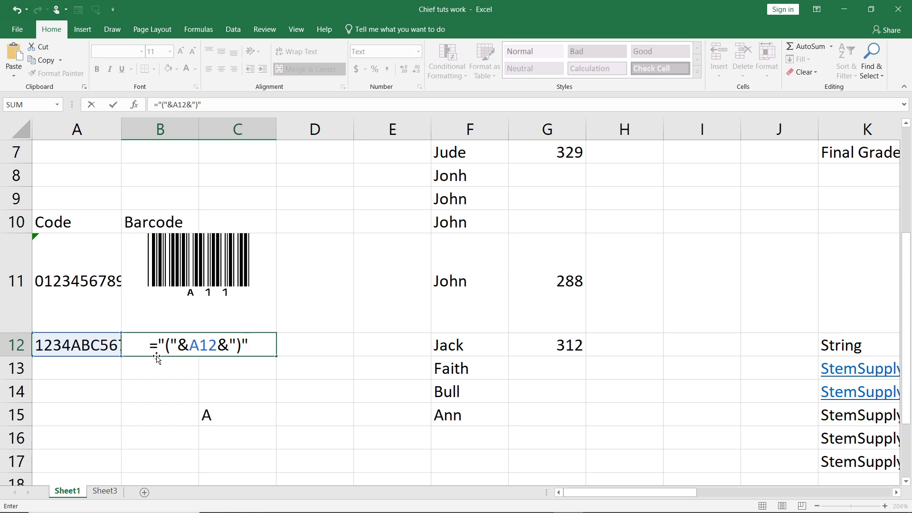
{"action": "key", "text": "Return"}
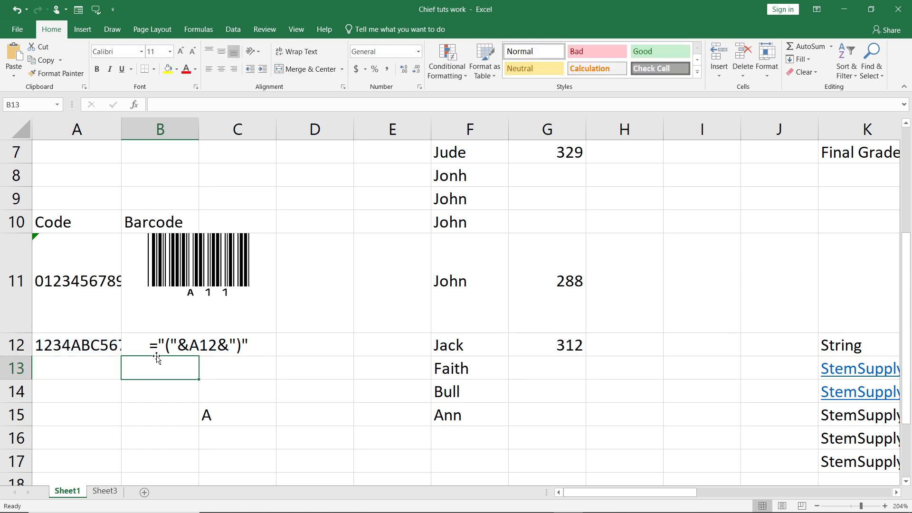
Apply the IDAutomationHC39M Free Version barcode font to the merged Barcode cell in row 12
{"action": "left_click", "coordinate": [209, 347]}
{"action": "left_click", "coordinate": [141, 52]}
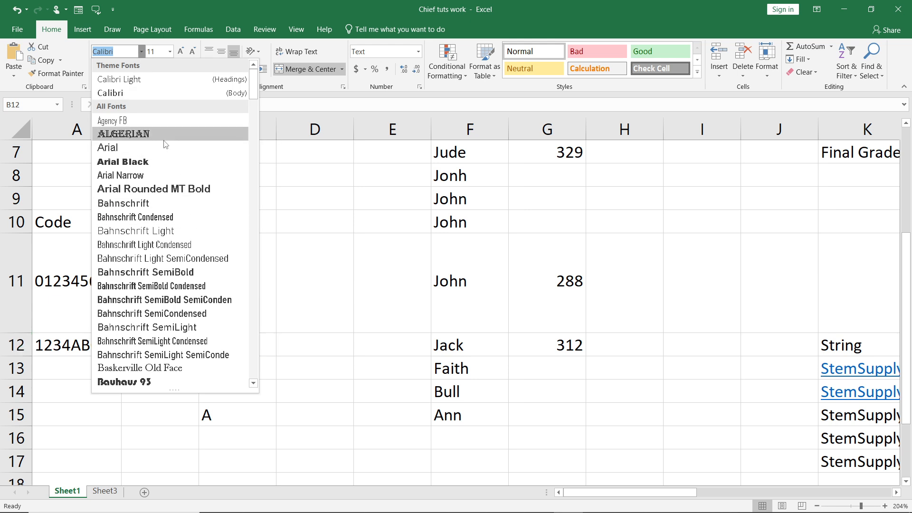
{"action": "scroll", "coordinate": [171, 190], "scroll_direction": "down", "scroll_amount": 20}
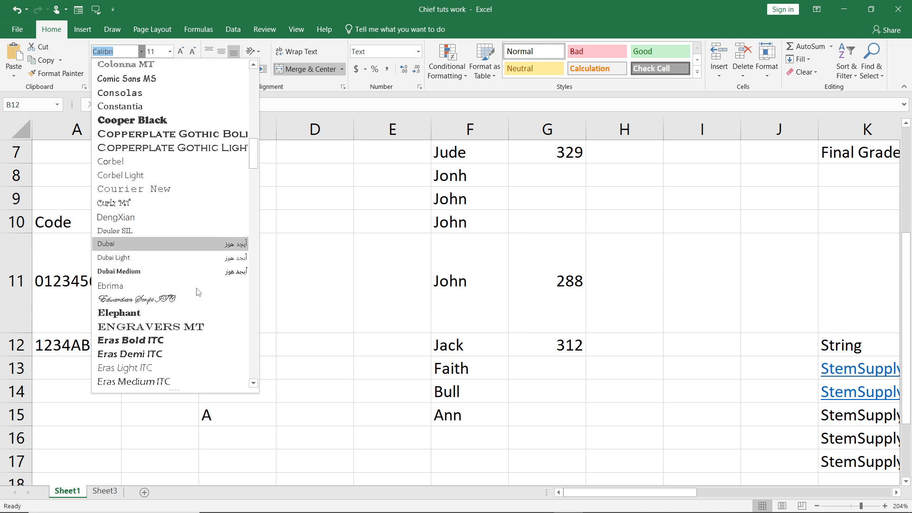
{"action": "scroll", "coordinate": [195, 323], "scroll_direction": "down", "scroll_amount": 9}
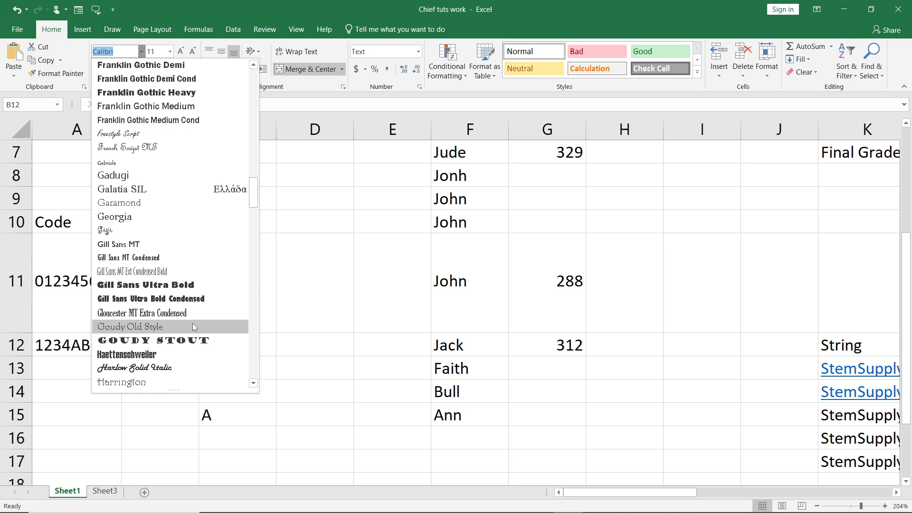
{"action": "scroll", "coordinate": [192, 327], "scroll_direction": "down", "scroll_amount": 1}
{"action": "left_click", "coordinate": [156, 295]}
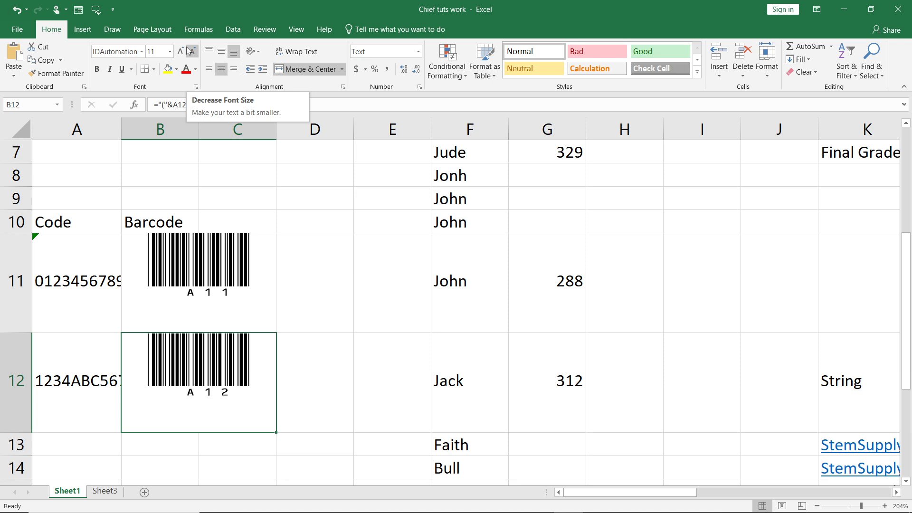
Review the Free Code 39 Barcode Font page in Chrome and the downloaded IDAutomation.com font folder in File Explorer
{"action": "mouse_move", "coordinate": [546, 512]}
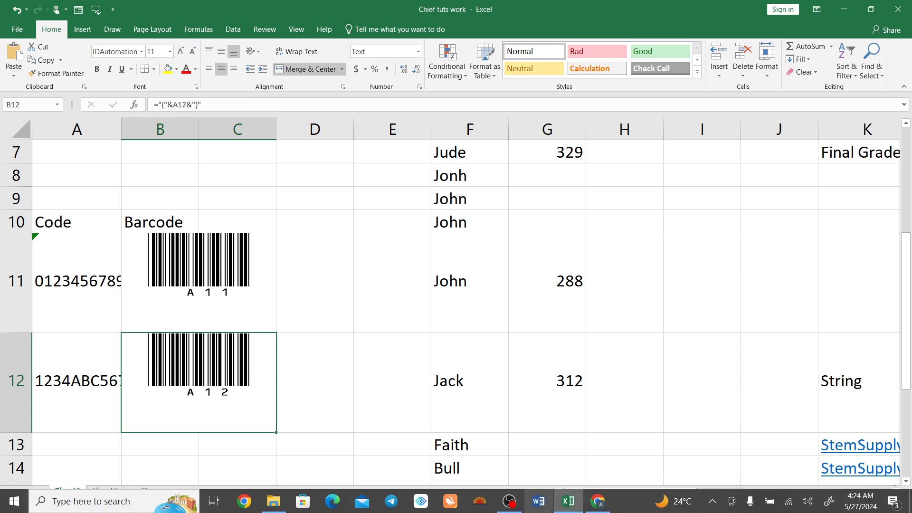
{"action": "left_click", "coordinate": [597, 501]}
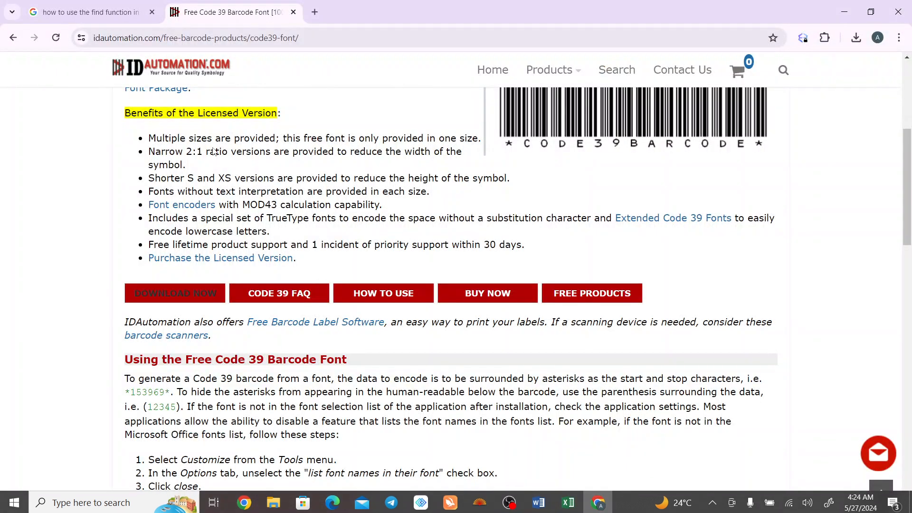
{"action": "scroll", "coordinate": [215, 151], "scroll_direction": "up", "scroll_amount": 5}
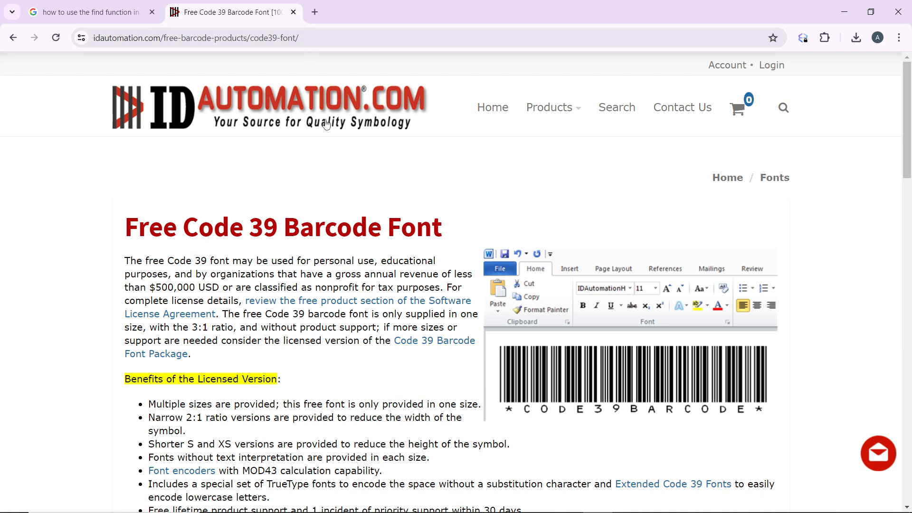
{"action": "scroll", "coordinate": [352, 247], "scroll_direction": "down", "scroll_amount": 6}
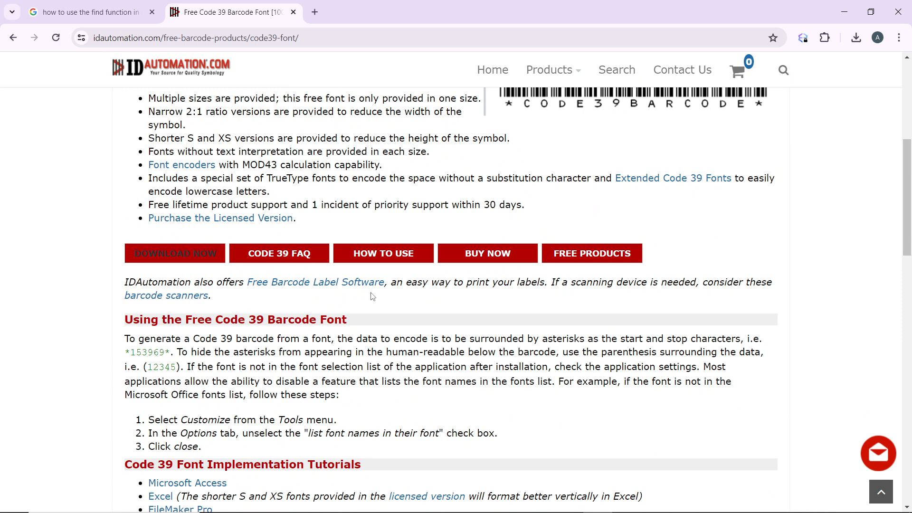
{"action": "mouse_move", "coordinate": [451, 506]}
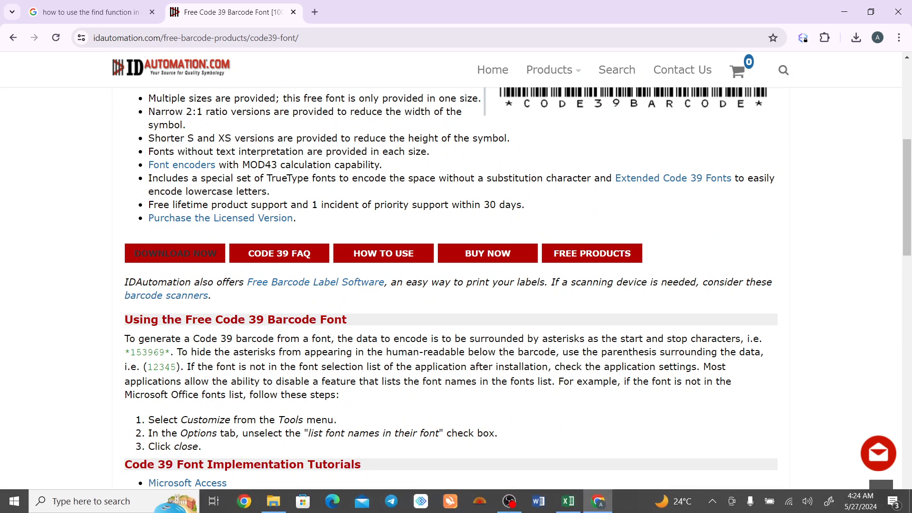
{"action": "left_click", "coordinate": [274, 501]}
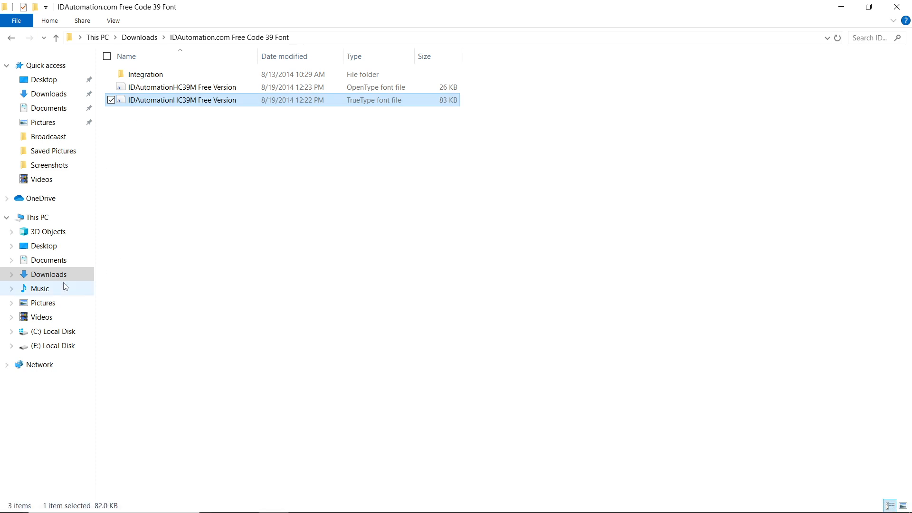
Open the IDAutomationCode39 archive from Downloads in WinRAR, examine the extraction options for all its contents, and close it without extracting
{"action": "left_click", "coordinate": [62, 261]}
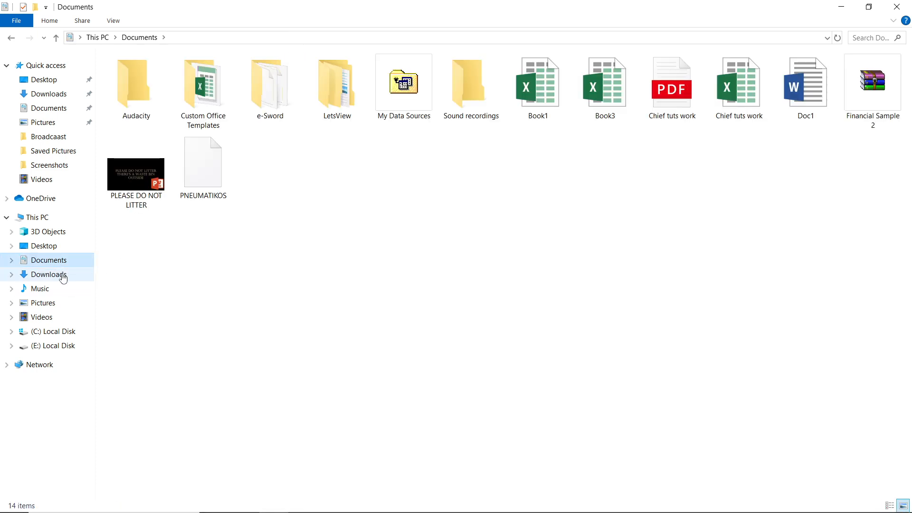
{"action": "left_click", "coordinate": [63, 276]}
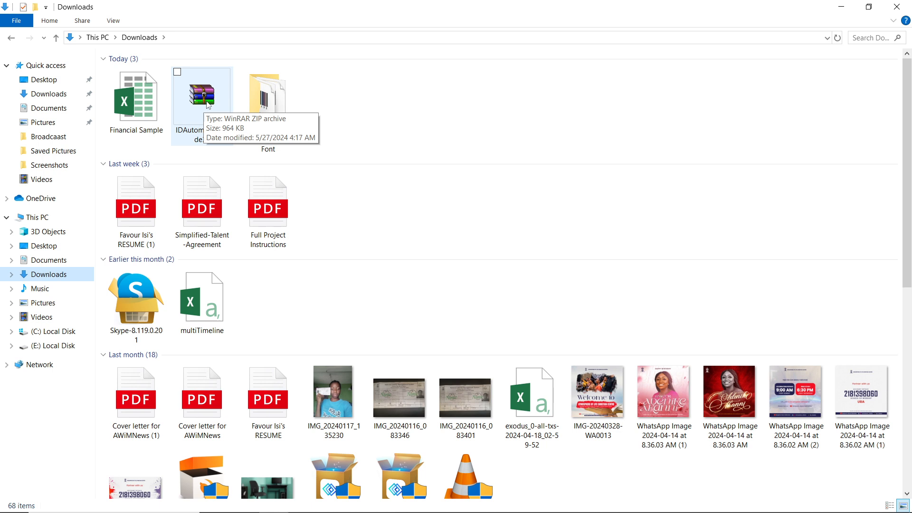
{"action": "double_click", "coordinate": [207, 104]}
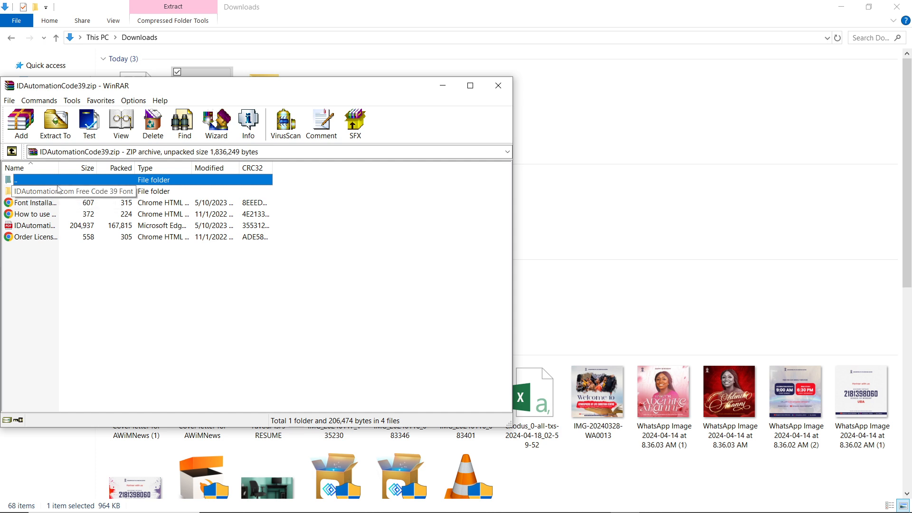
{"action": "key", "text": "ctrl+a"}
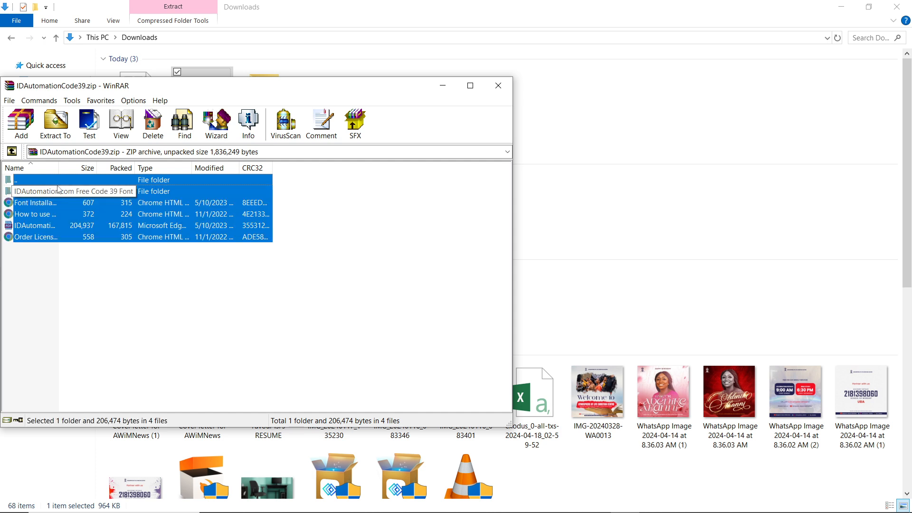
{"action": "left_click", "coordinate": [55, 127]}
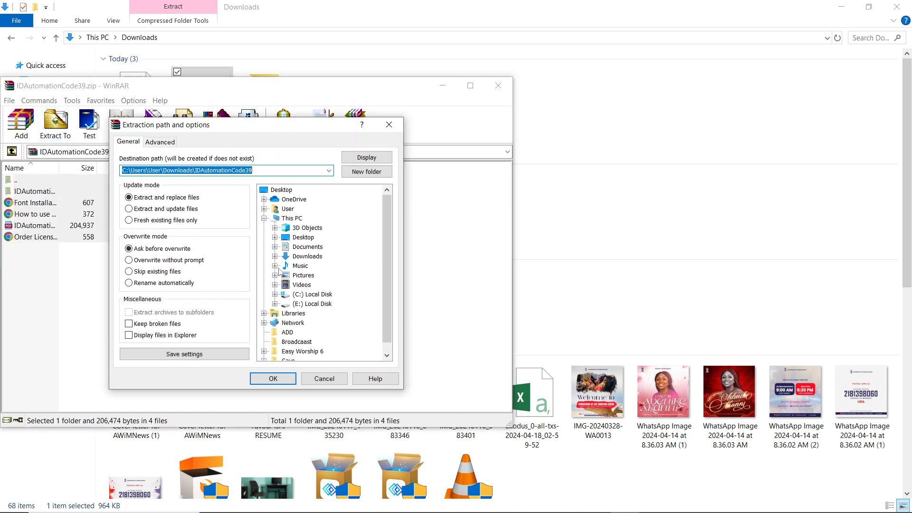
{"action": "left_click", "coordinate": [389, 123]}
{"action": "left_click", "coordinate": [498, 86]}
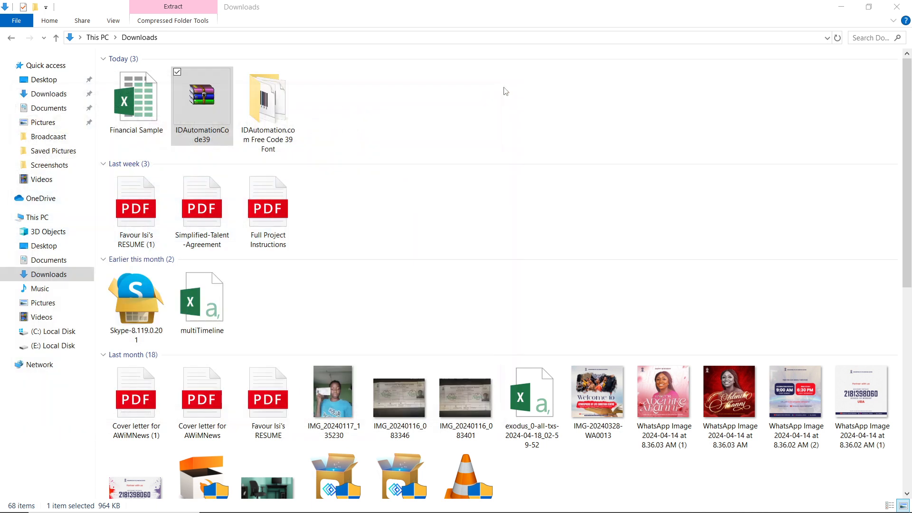
Preview the OpenType IDAutomationHC39M Free Version font from the IDAutomation.com Free Code 39 Font folder, and return to the Excel workbook
{"action": "left_click", "coordinate": [289, 104]}
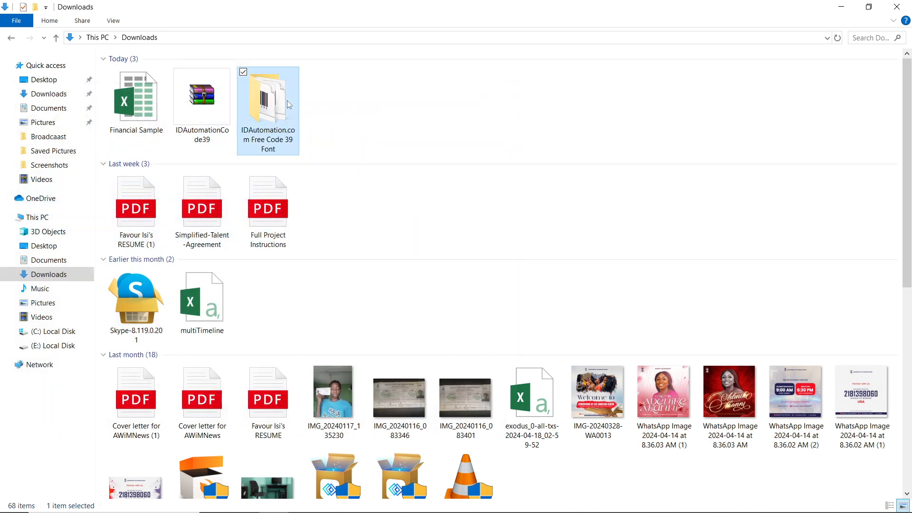
{"action": "double_click", "coordinate": [287, 101]}
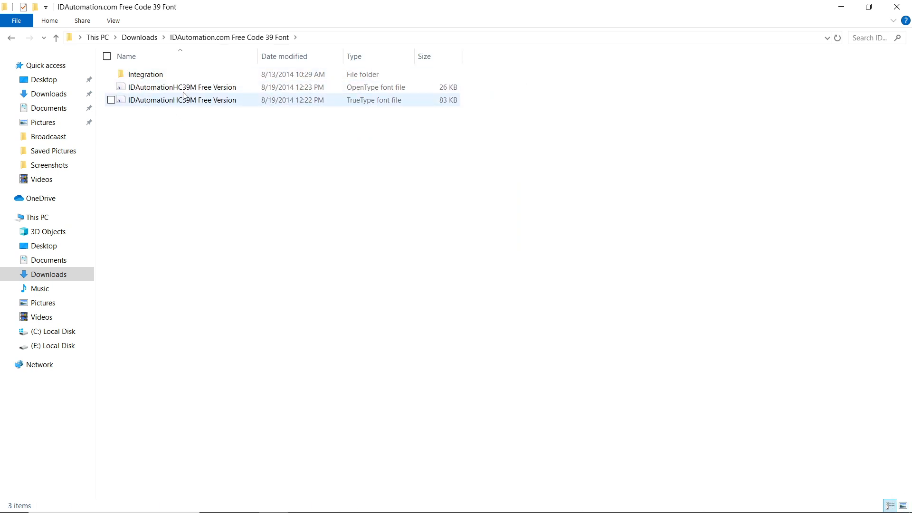
{"action": "double_click", "coordinate": [223, 87]}
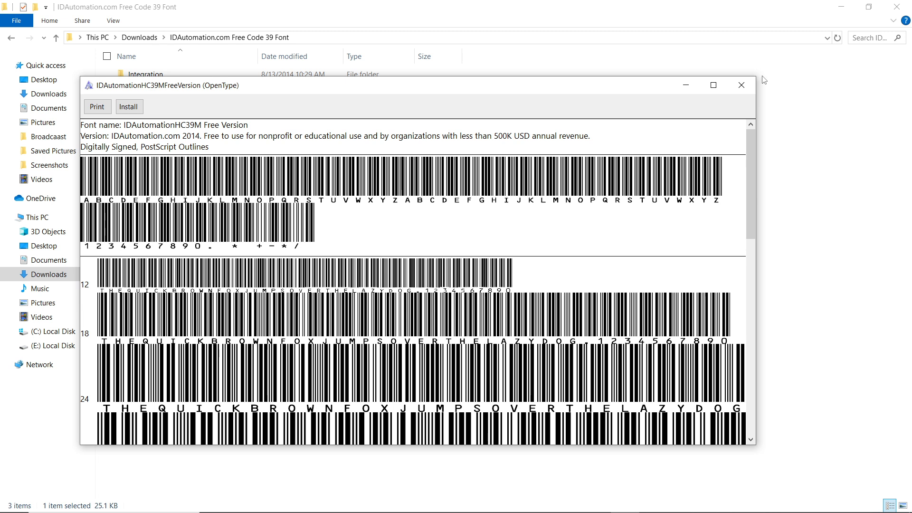
{"action": "left_click", "coordinate": [744, 90]}
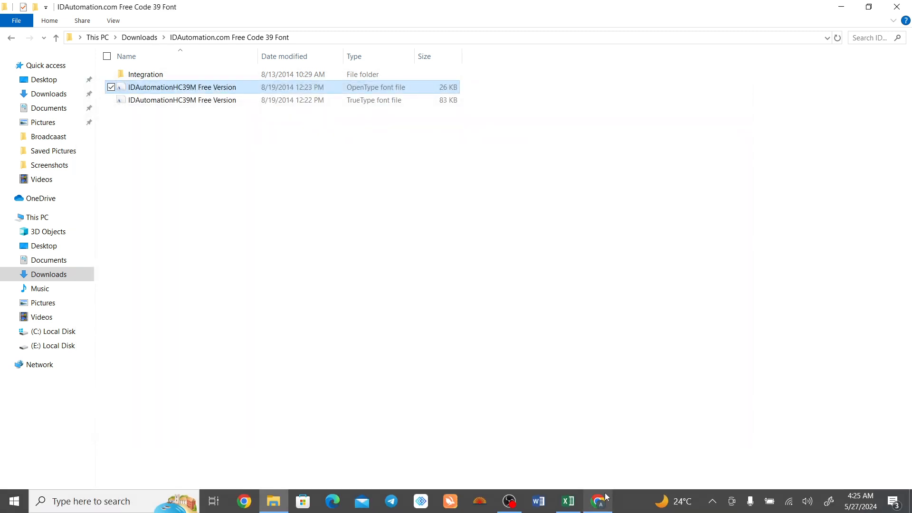
{"action": "left_click", "coordinate": [574, 508]}
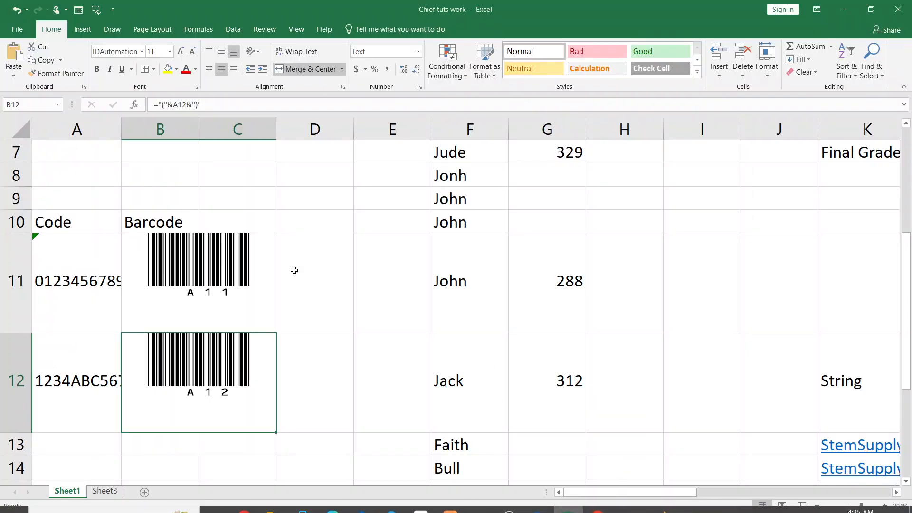